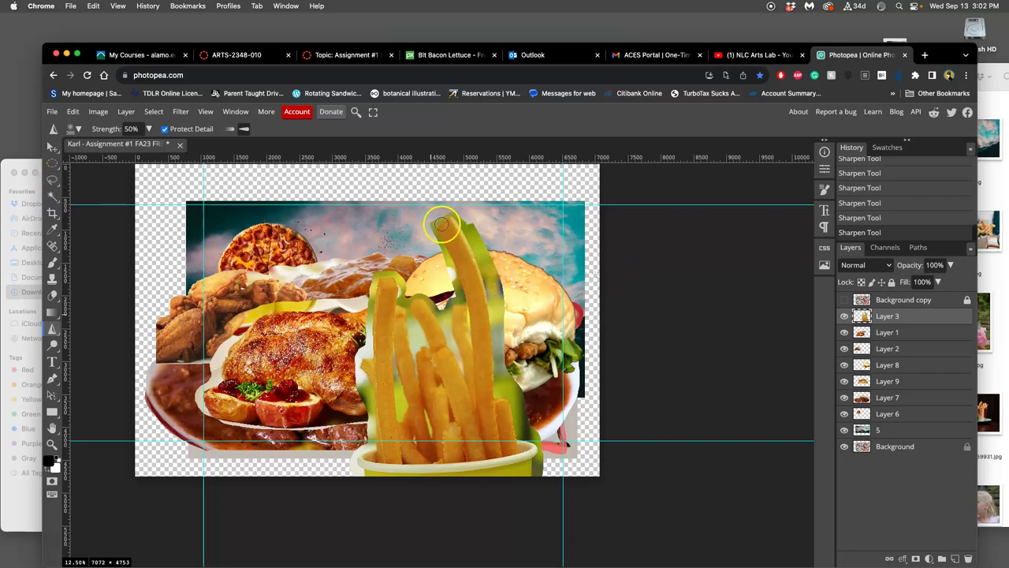
Hide Layers 3, 1, 2, 8, 9, 7 and 6, leaving sky layer 5 and the sketch background showing.
{"action": "left_click", "coordinate": [52, 180]}
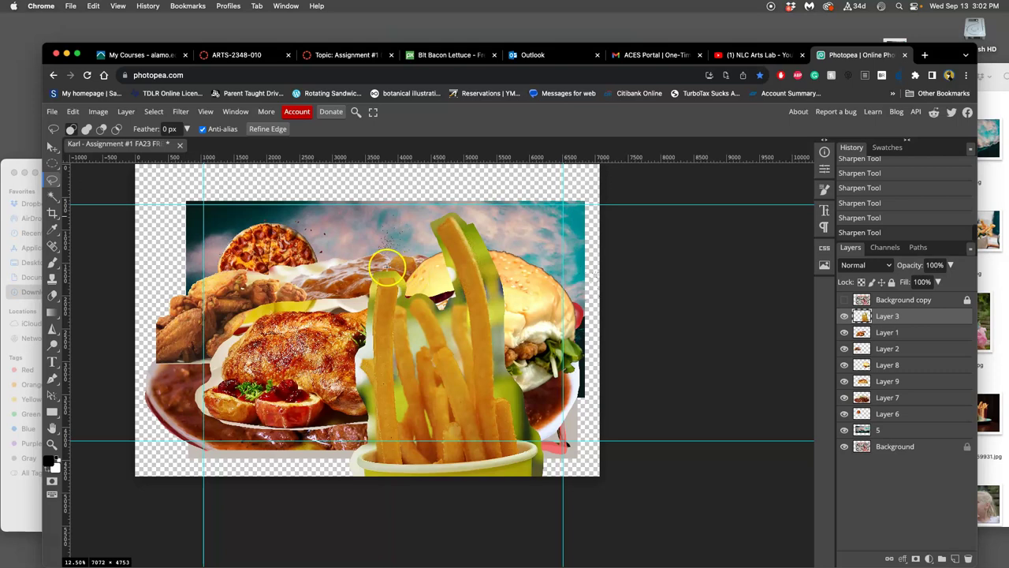
{"action": "left_click", "coordinate": [844, 315]}
{"action": "left_click", "coordinate": [845, 332]}
{"action": "left_click", "coordinate": [844, 349]}
{"action": "left_click", "coordinate": [845, 365]}
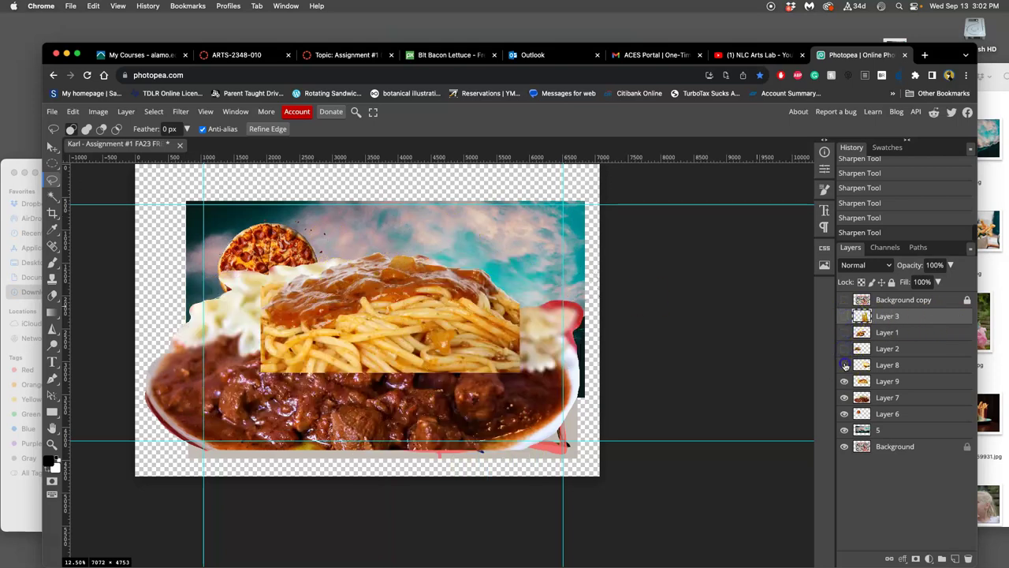
{"action": "left_click", "coordinate": [845, 381]}
{"action": "left_click", "coordinate": [845, 397]}
{"action": "left_click", "coordinate": [844, 414]}
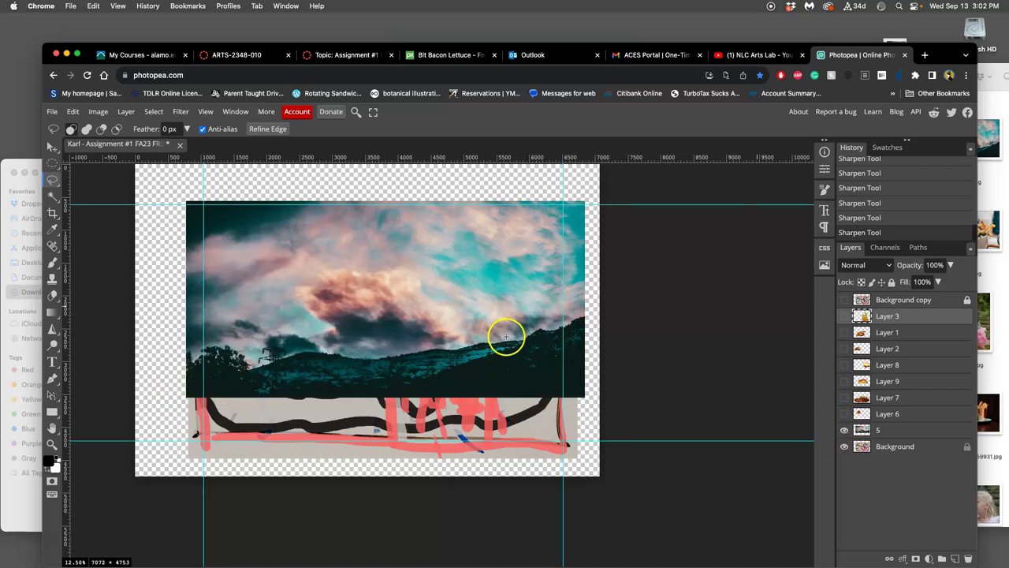
{"action": "left_click", "coordinate": [99, 113]}
{"action": "mouse_move", "coordinate": [110, 149]}
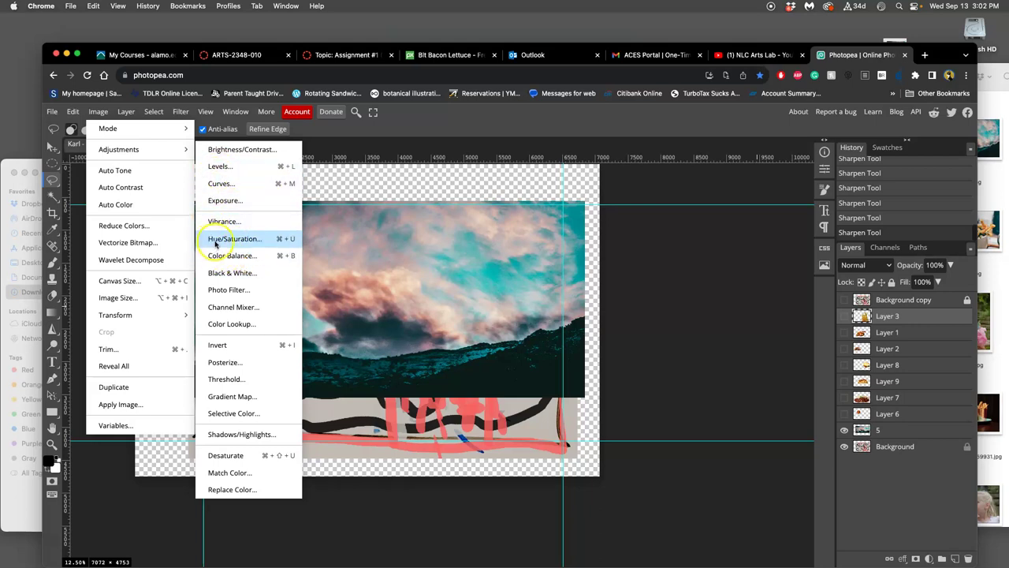
{"action": "left_click", "coordinate": [220, 166]}
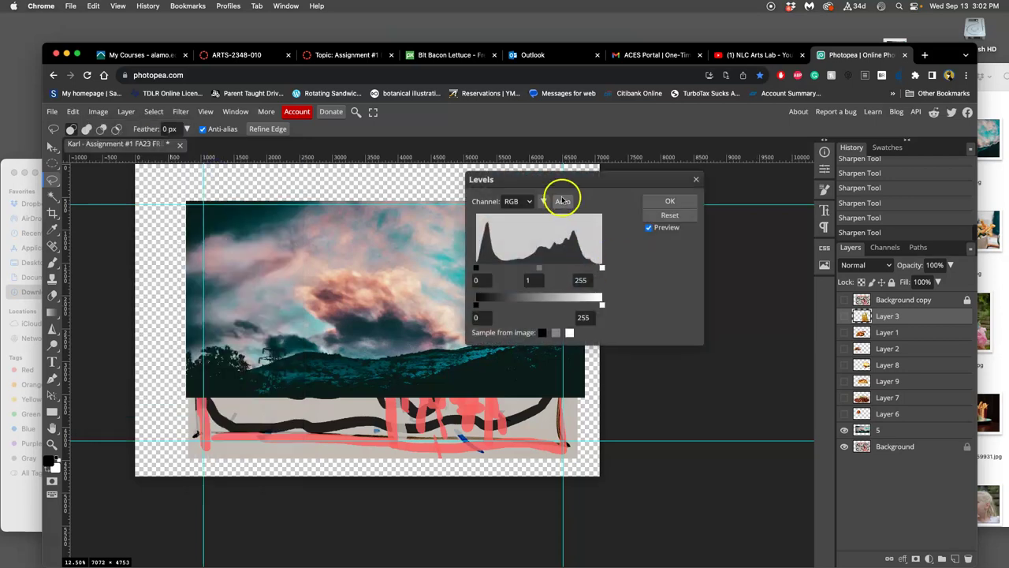
{"action": "left_click_drag", "start_coordinate": [562, 180], "coordinate": [700, 187]}
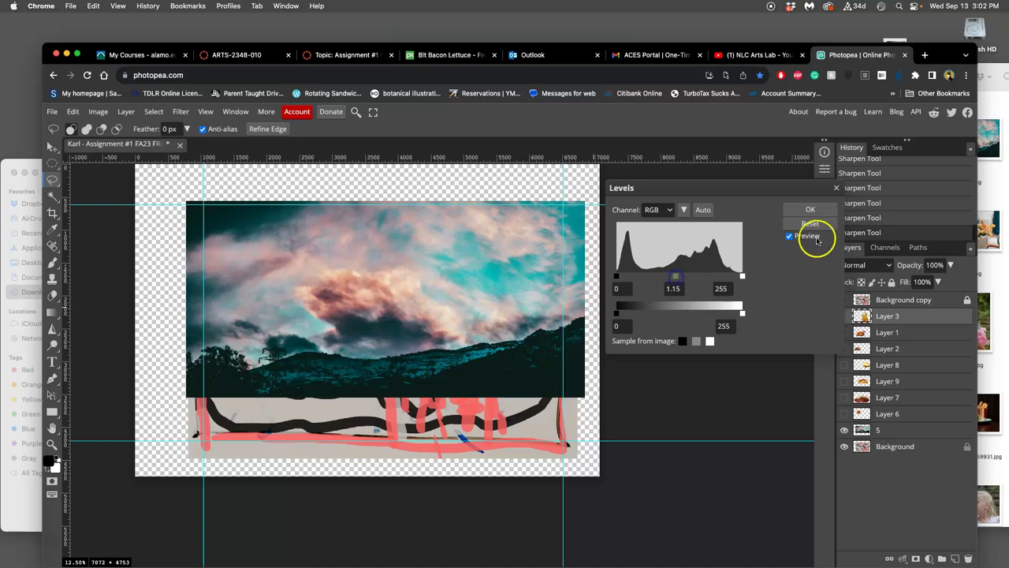
{"action": "left_click", "coordinate": [810, 210]}
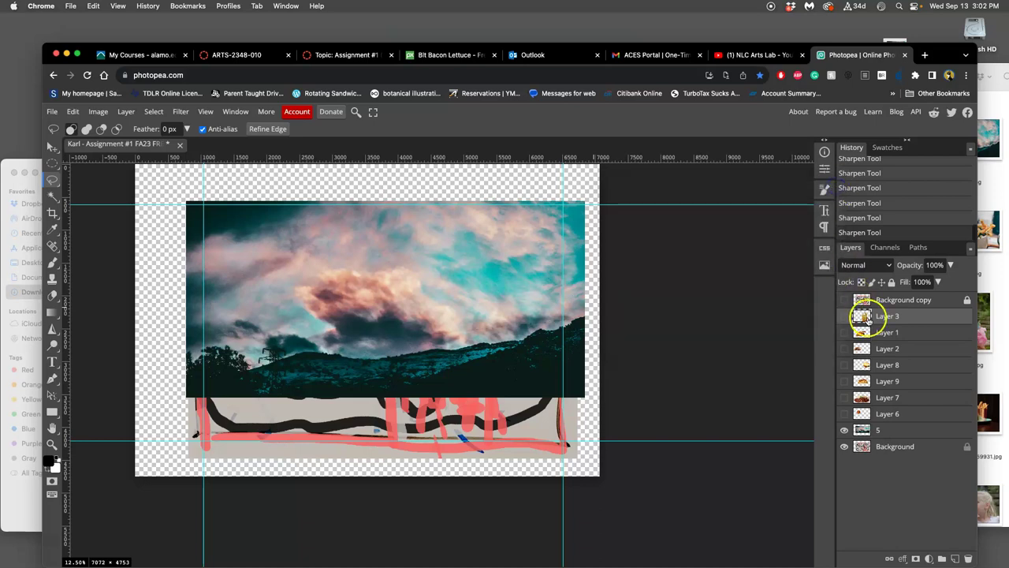
Make the sky layer 5 active and clear the current selection.
{"action": "left_click", "coordinate": [895, 430]}
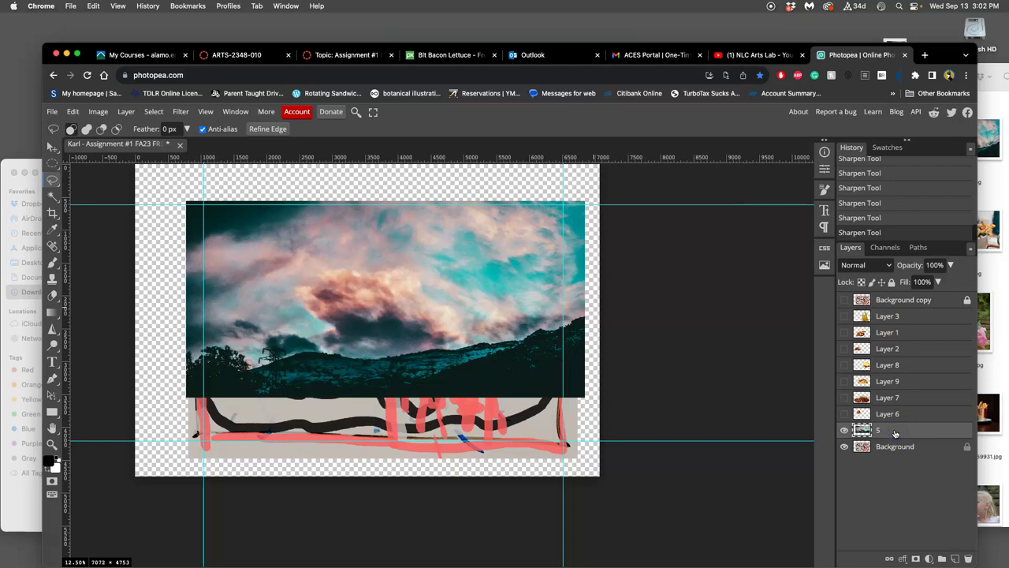
{"action": "left_click", "coordinate": [903, 431]}
{"action": "left_click", "coordinate": [210, 208]}
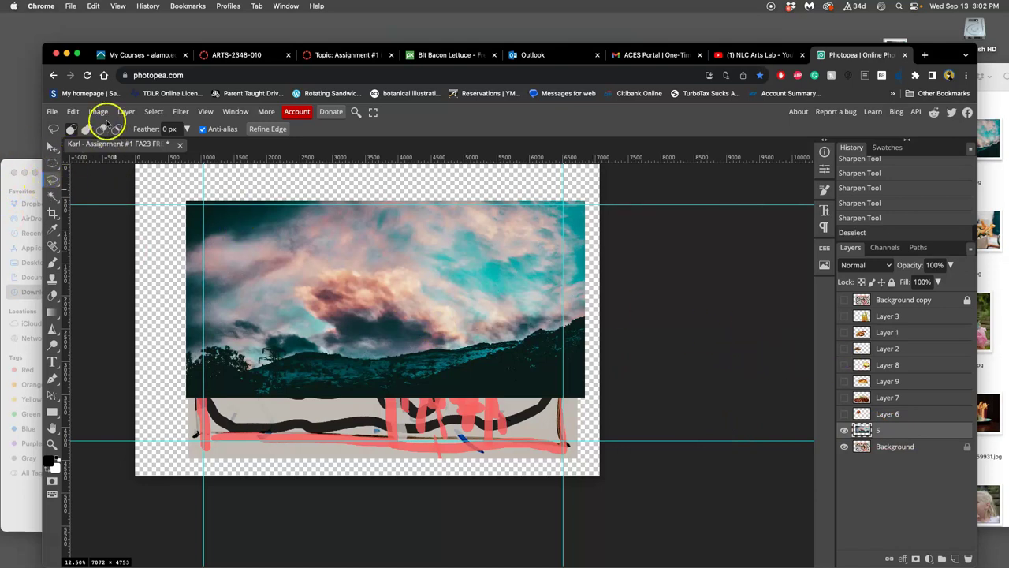
Brighten the sky layer with Levels, keeping the input range at 0 to 255 and setting the midtone input to 1.41.
{"action": "left_click", "coordinate": [99, 111]}
{"action": "left_click", "coordinate": [217, 167]}
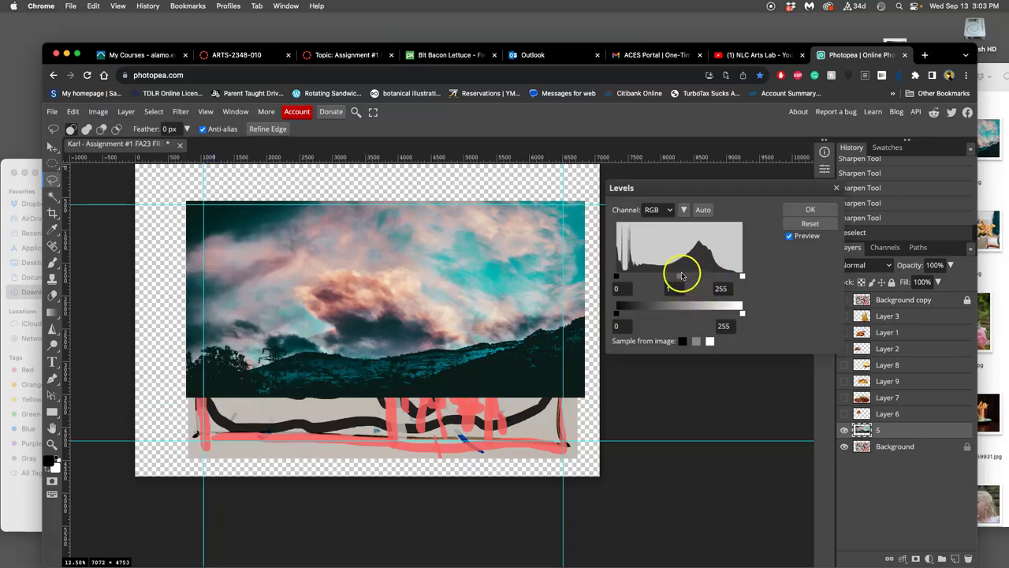
{"action": "left_click_drag", "start_coordinate": [742, 276], "coordinate": [692, 276]}
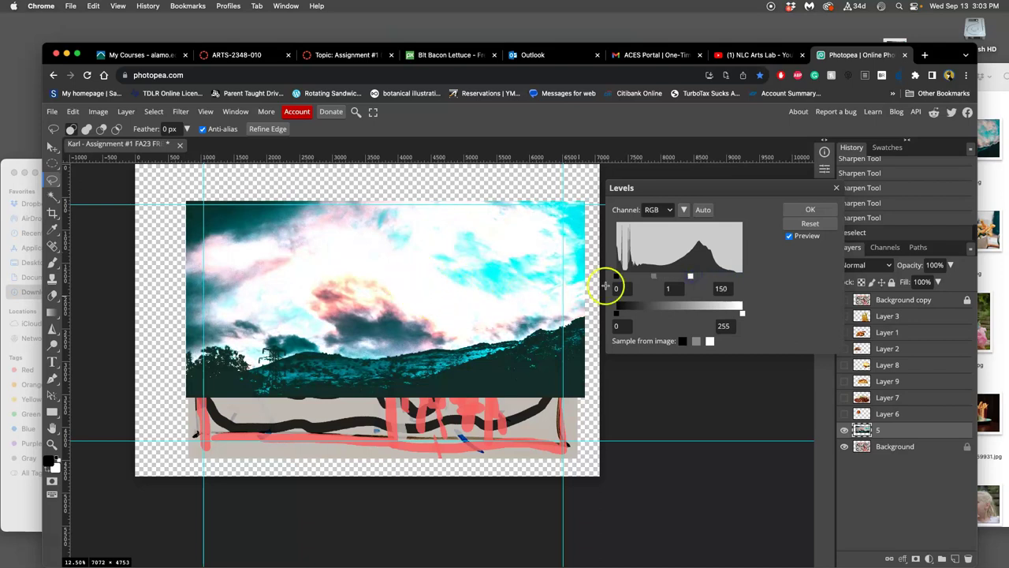
{"action": "left_click_drag", "start_coordinate": [691, 276], "coordinate": [743, 279]}
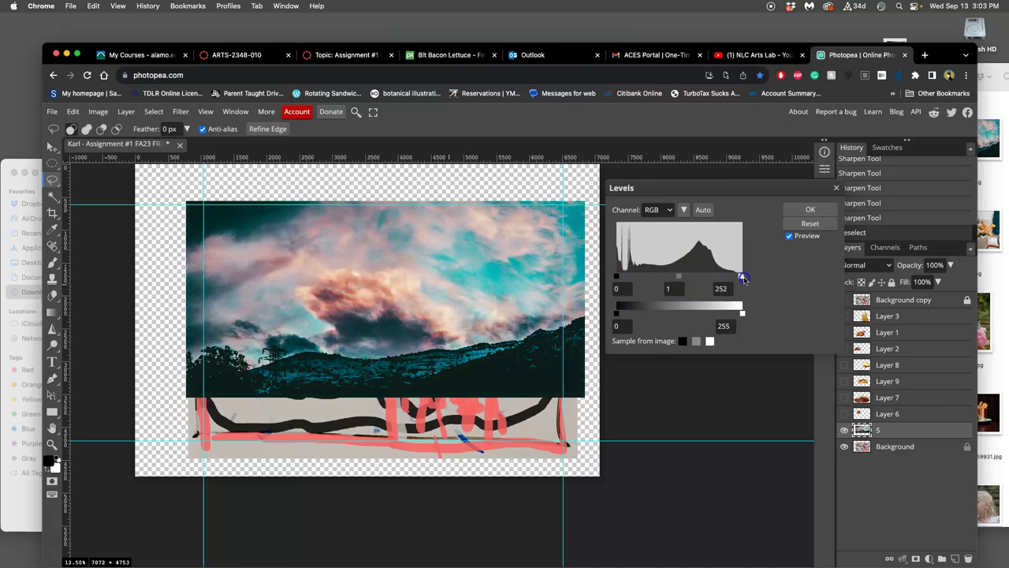
{"action": "mouse_move", "coordinate": [618, 276]}
{"action": "left_mouse_down"}
{"action": "mouse_move", "coordinate": [659, 276]}
{"action": "mouse_move", "coordinate": [615, 275]}
{"action": "left_mouse_up"}
{"action": "left_click", "coordinate": [675, 278]}
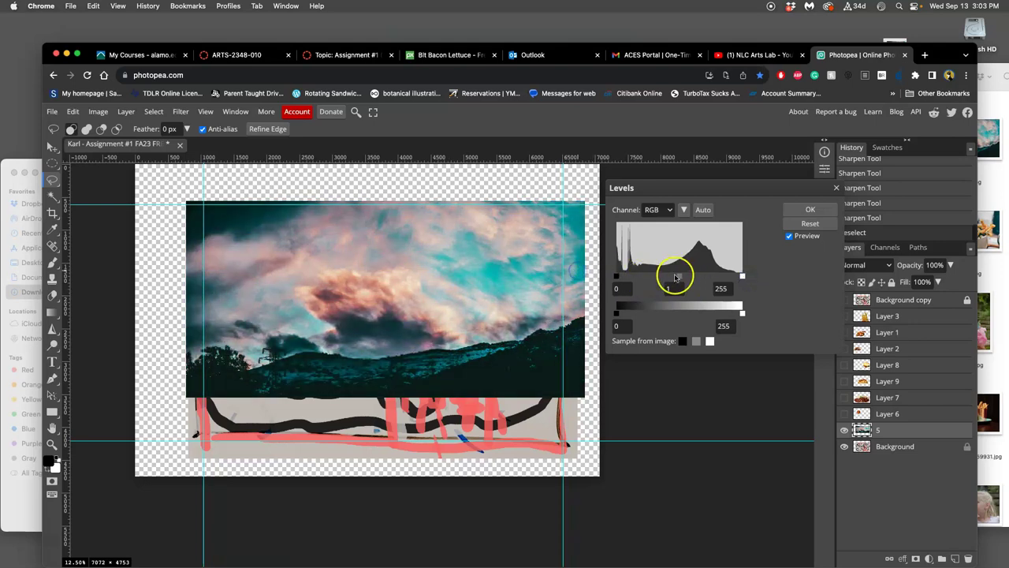
{"action": "mouse_move", "coordinate": [677, 278]}
{"action": "left_mouse_down"}
{"action": "mouse_move", "coordinate": [663, 277]}
{"action": "mouse_move", "coordinate": [689, 277]}
{"action": "mouse_move", "coordinate": [672, 279]}
{"action": "left_mouse_up"}
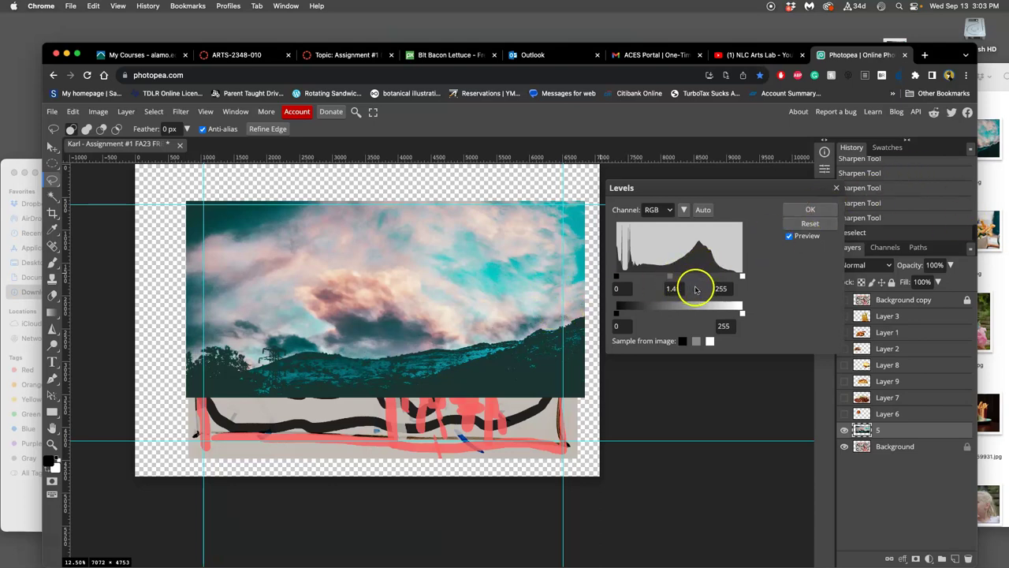
Set the Levels output white point to 245 with output black at 0, and apply the adjustment.
{"action": "mouse_move", "coordinate": [742, 314]}
{"action": "left_mouse_down"}
{"action": "mouse_move", "coordinate": [727, 315]}
{"action": "mouse_move", "coordinate": [742, 314]}
{"action": "left_mouse_up"}
{"action": "mouse_move", "coordinate": [620, 314]}
{"action": "left_mouse_down"}
{"action": "mouse_move", "coordinate": [636, 315]}
{"action": "mouse_move", "coordinate": [616, 314]}
{"action": "left_mouse_up"}
{"action": "left_click_drag", "start_coordinate": [742, 314], "coordinate": [737, 313]}
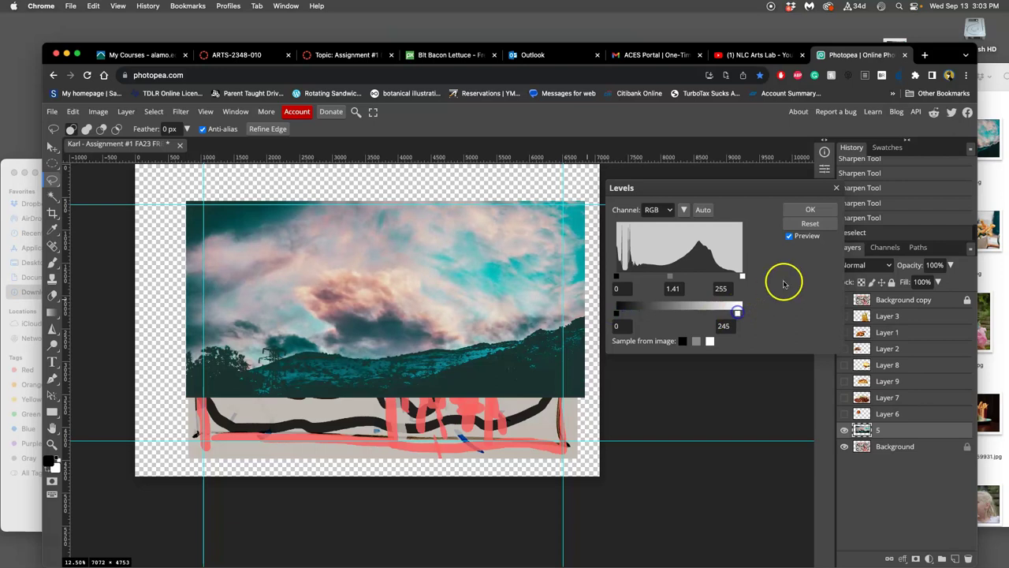
{"action": "left_click", "coordinate": [813, 211]}
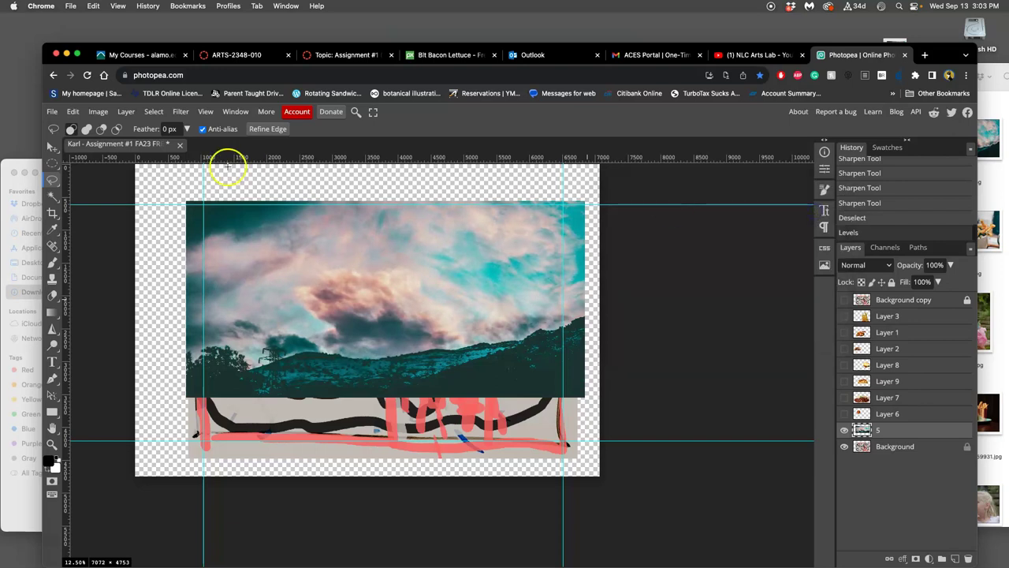
Compare the sky before and after the Levels adjustment by switching between the history states.
{"action": "left_click", "coordinate": [97, 112]}
{"action": "left_click", "coordinate": [98, 112]}
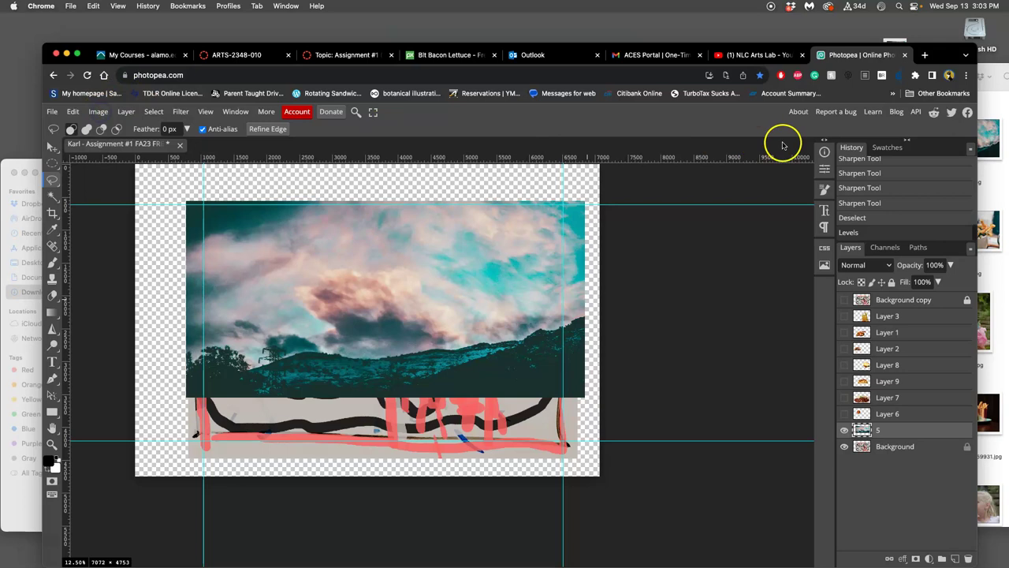
{"action": "left_click", "coordinate": [858, 219]}
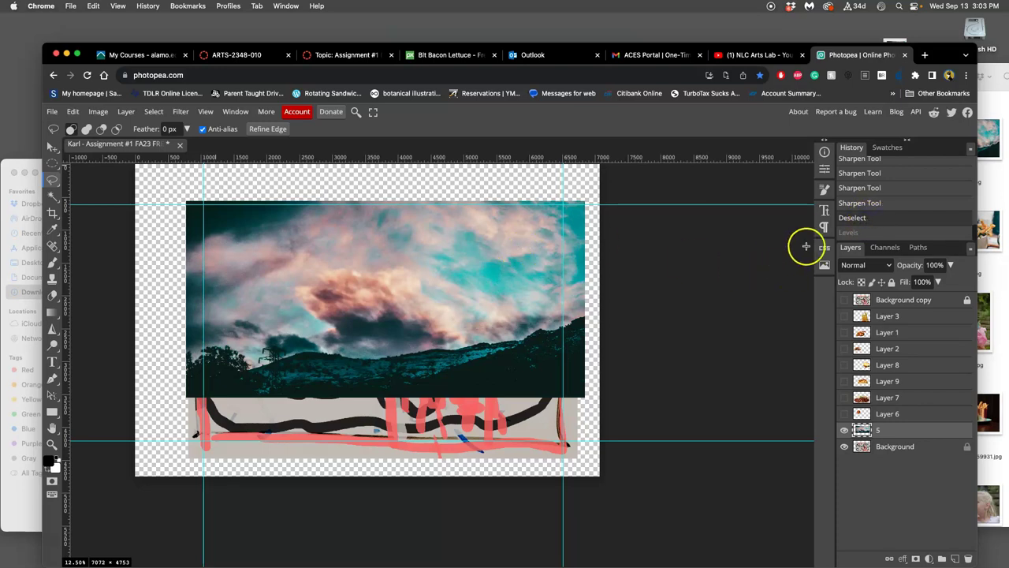
{"action": "left_click", "coordinate": [869, 233]}
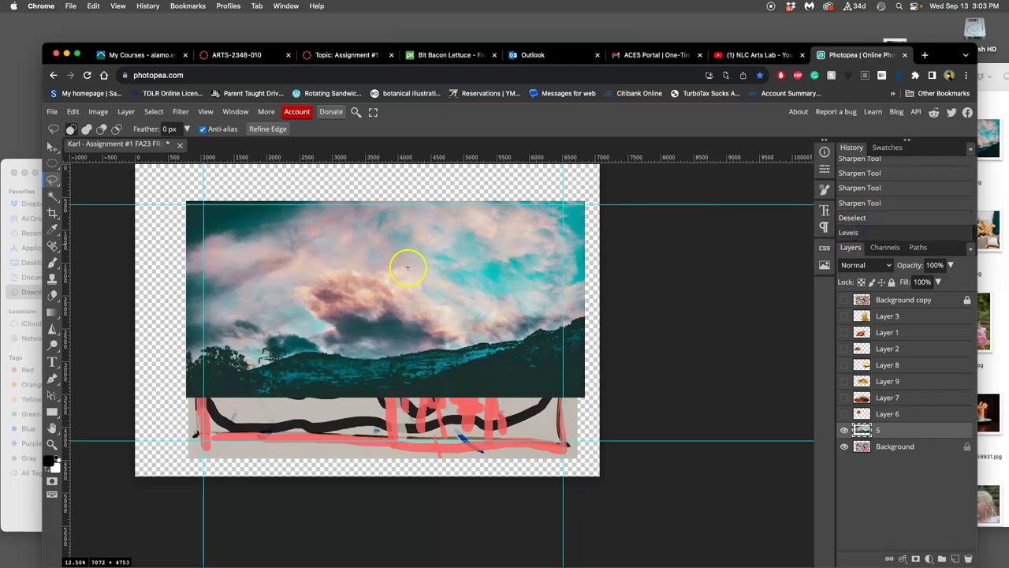
Set the sky layer's Color Balance midtones to Cyan-Red -27, Magenta-Green 31 and Yellow-Blue 32.
{"action": "left_click", "coordinate": [99, 112]}
{"action": "mouse_move", "coordinate": [122, 149]}
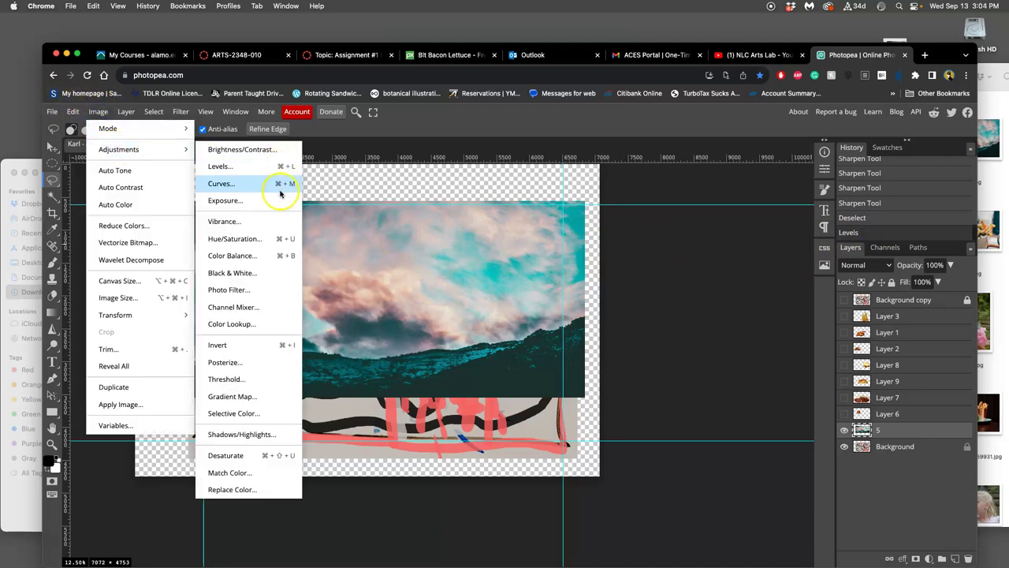
{"action": "left_click", "coordinate": [263, 256]}
{"action": "left_click_drag", "start_coordinate": [307, 194], "coordinate": [815, 272]}
{"action": "left_click", "coordinate": [704, 290]}
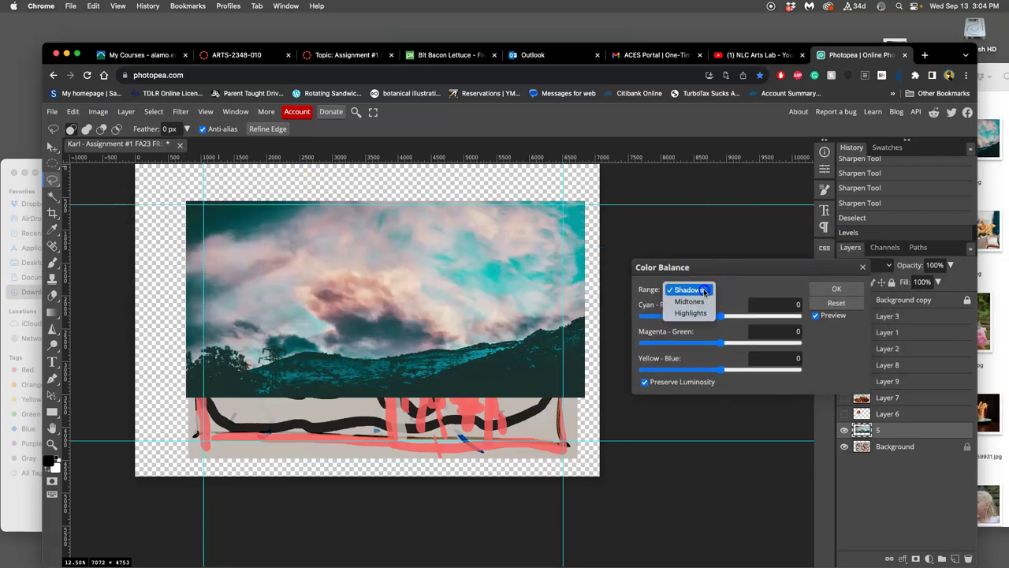
{"action": "left_click", "coordinate": [688, 302]}
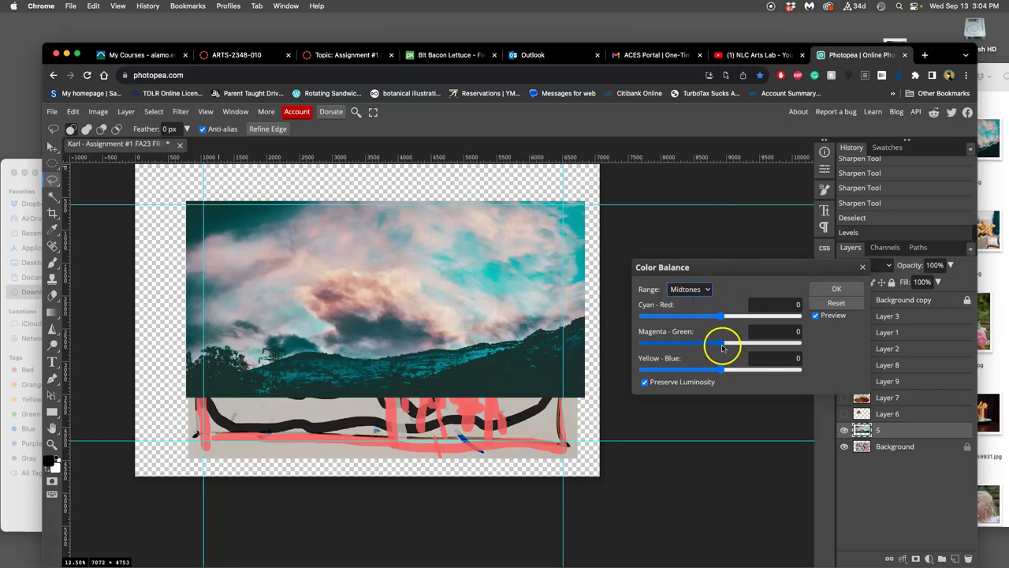
{"action": "left_click_drag", "start_coordinate": [722, 347], "coordinate": [717, 346]}
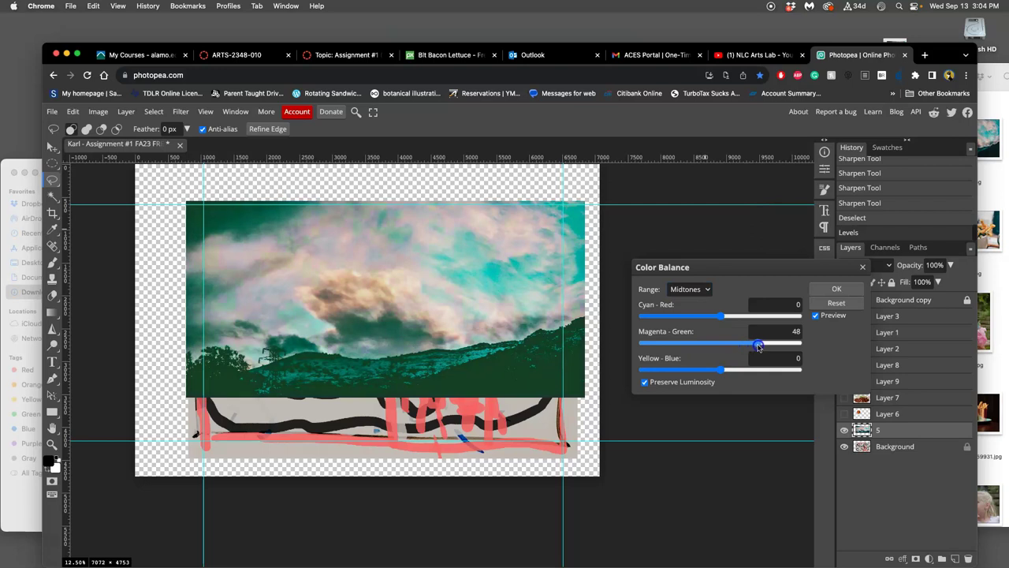
{"action": "left_click_drag", "start_coordinate": [751, 347], "coordinate": [744, 345]}
{"action": "left_click", "coordinate": [720, 316]}
{"action": "left_click_drag", "start_coordinate": [694, 319], "coordinate": [699, 317]}
{"action": "left_click", "coordinate": [723, 370]}
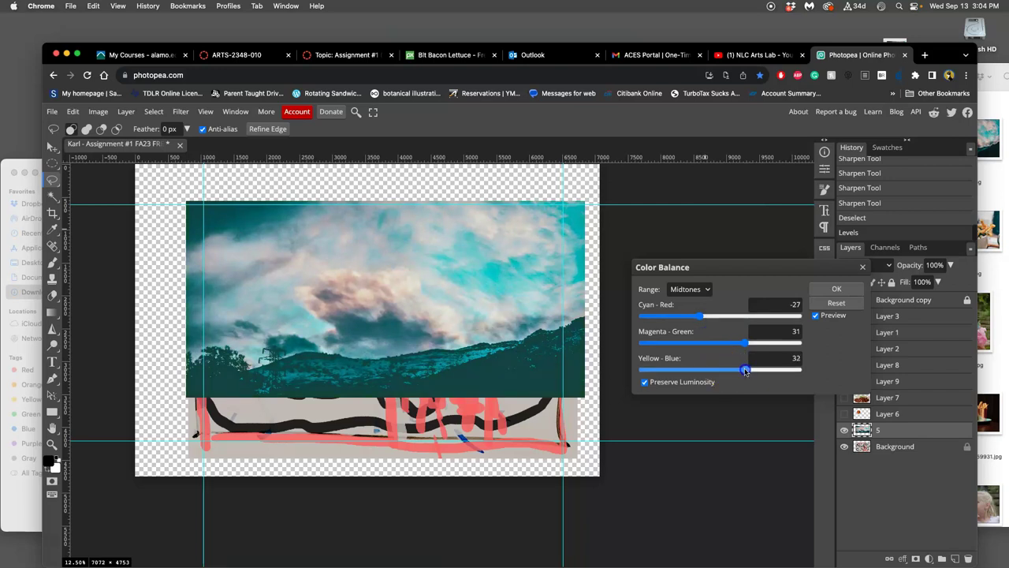
Set the Color Balance highlights to Cyan-Red 10, Magenta-Green -9 and Yellow-Blue -30.
{"action": "left_click", "coordinate": [707, 290]}
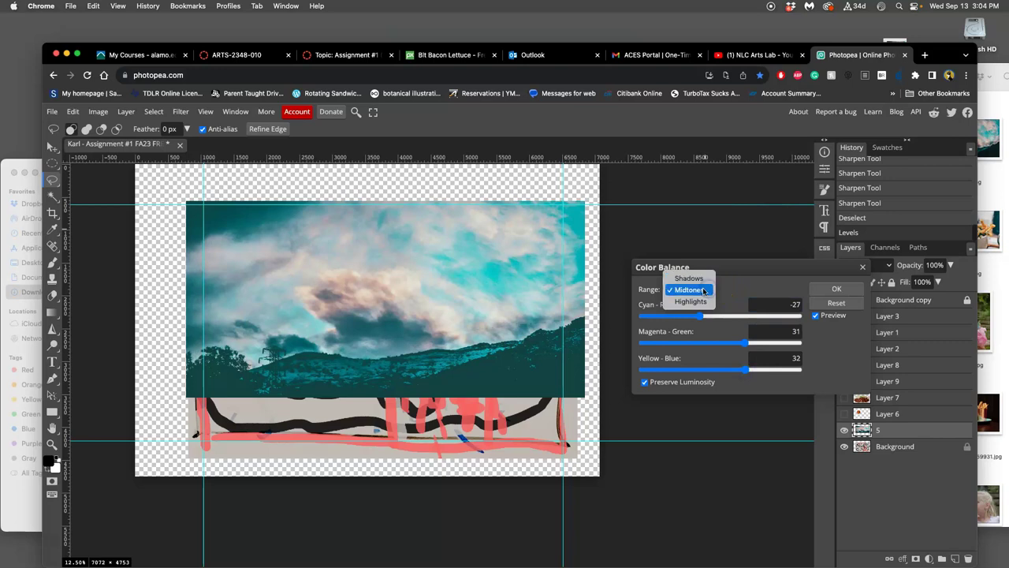
{"action": "left_click", "coordinate": [691, 301]}
{"action": "left_click", "coordinate": [720, 370]}
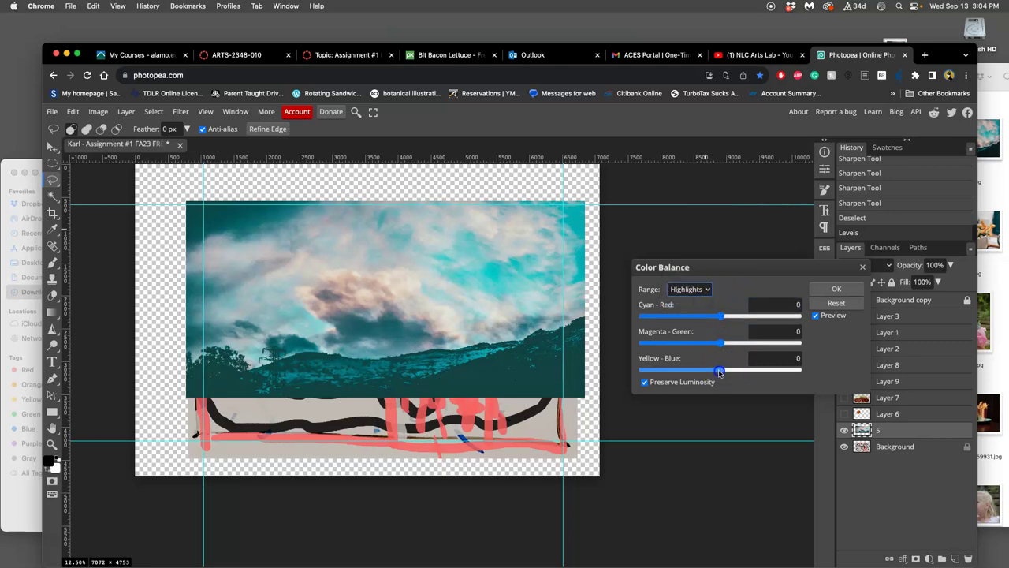
{"action": "left_click_drag", "start_coordinate": [695, 371], "coordinate": [698, 369]}
{"action": "left_click_drag", "start_coordinate": [721, 316], "coordinate": [731, 318]}
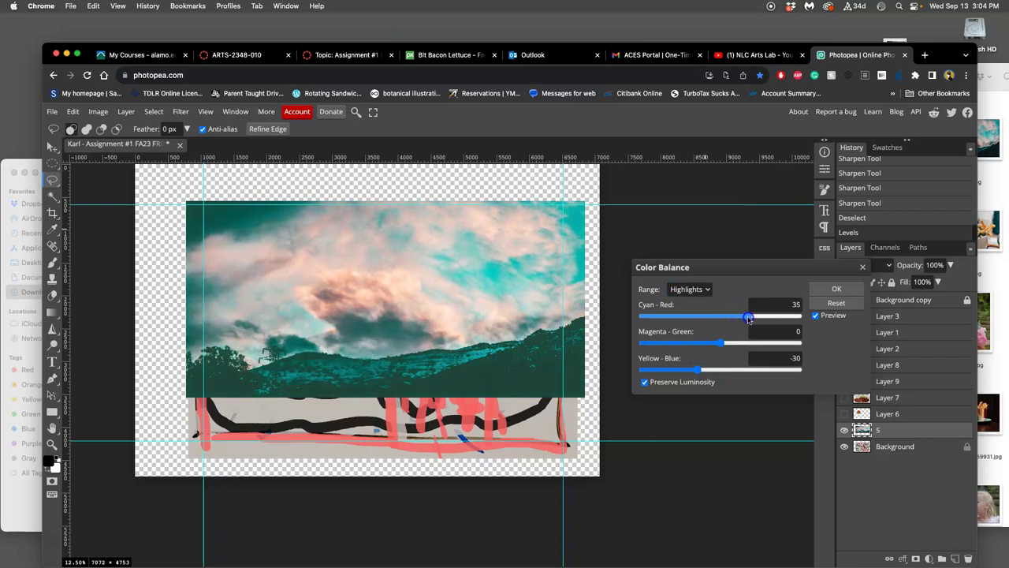
{"action": "left_click", "coordinate": [719, 344]}
{"action": "left_click_drag", "start_coordinate": [714, 344], "coordinate": [713, 345]}
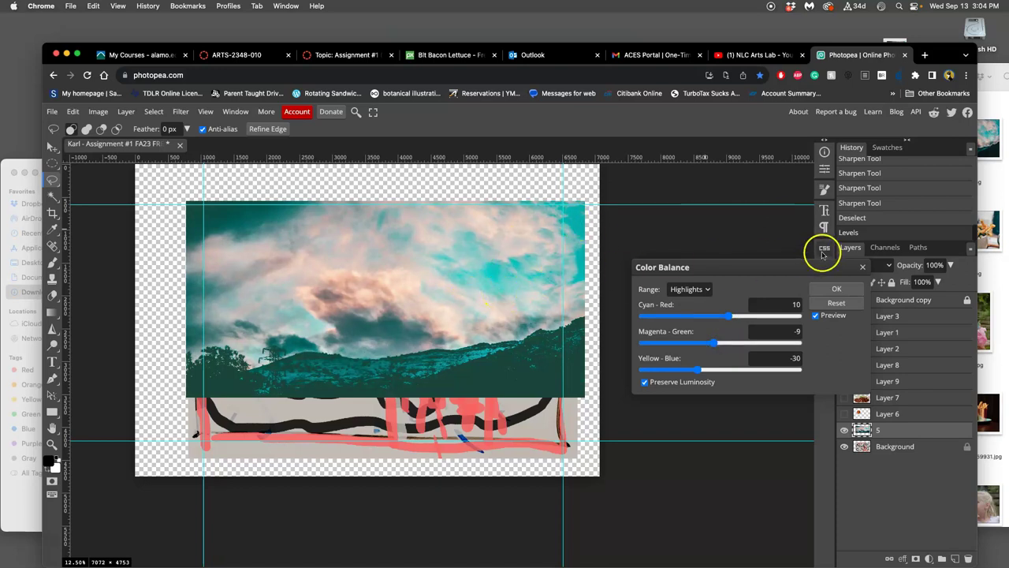
Set the Color Balance shadows to Cyan-Red -10, Magenta-Green about -8 and Yellow-Blue 17, and apply the adjustment.
{"action": "left_click", "coordinate": [702, 289]}
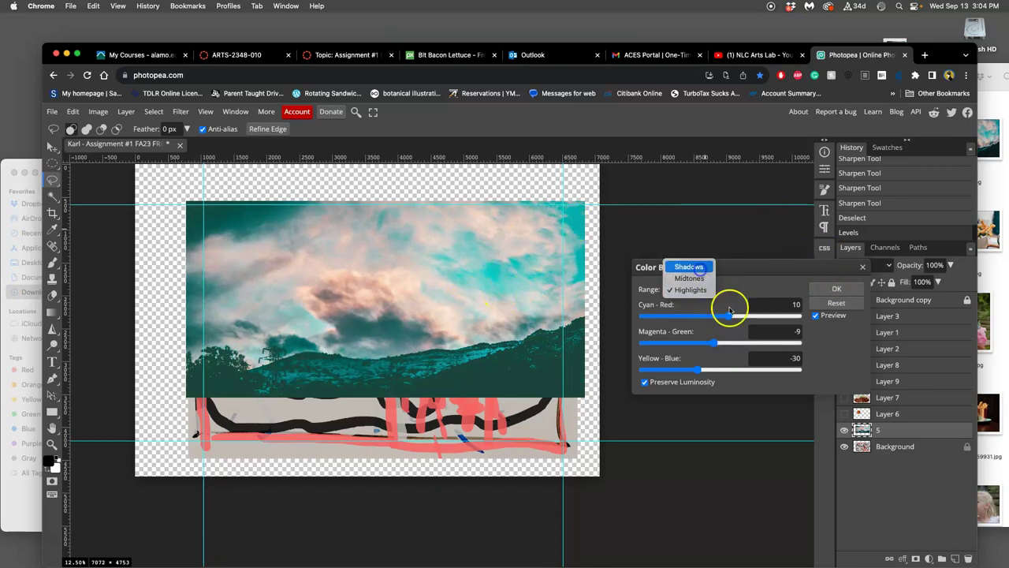
{"action": "left_click", "coordinate": [699, 267]}
{"action": "left_click_drag", "start_coordinate": [721, 369], "coordinate": [733, 371]}
{"action": "left_click_drag", "start_coordinate": [721, 316], "coordinate": [717, 318]}
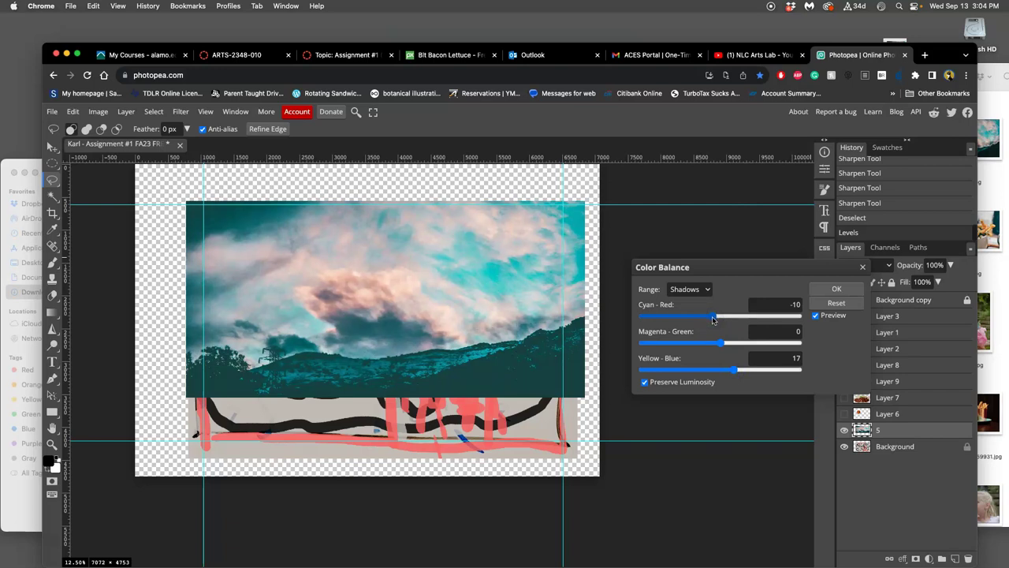
{"action": "left_click_drag", "start_coordinate": [713, 320], "coordinate": [723, 347]}
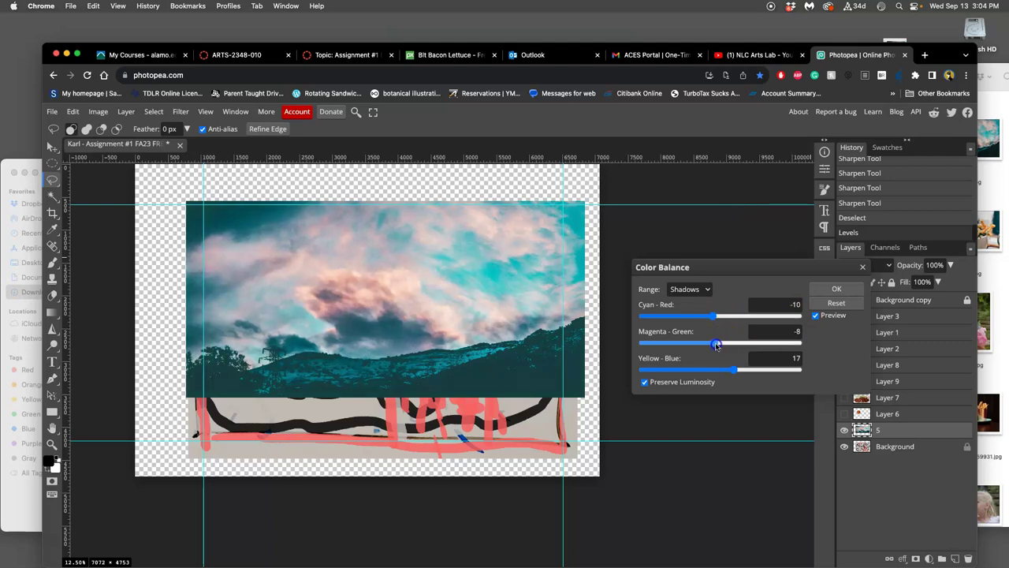
{"action": "left_click", "coordinate": [836, 289]}
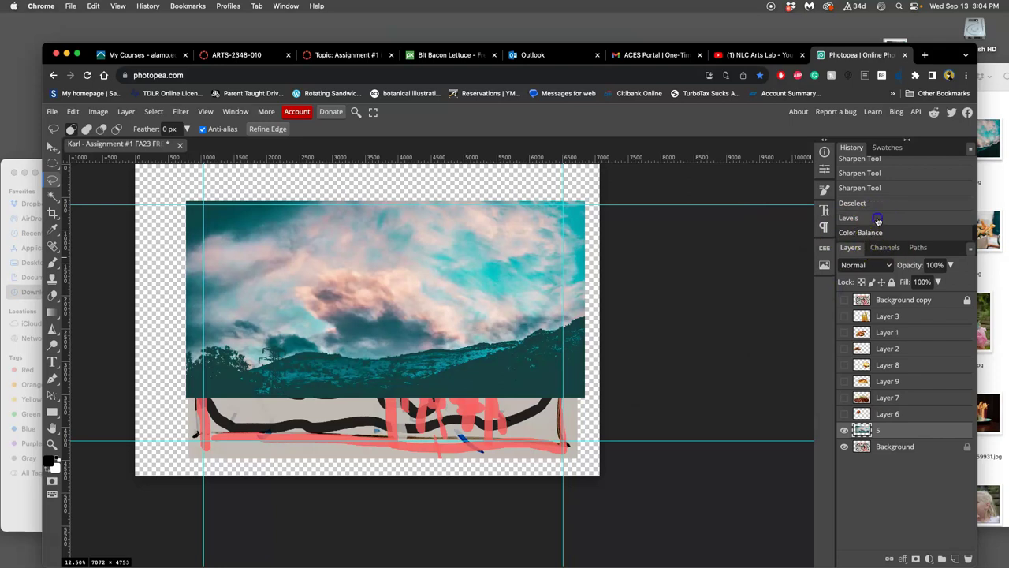
Compare the sky before and after the Color Balance adjustment using the history states.
{"action": "left_click", "coordinate": [878, 220]}
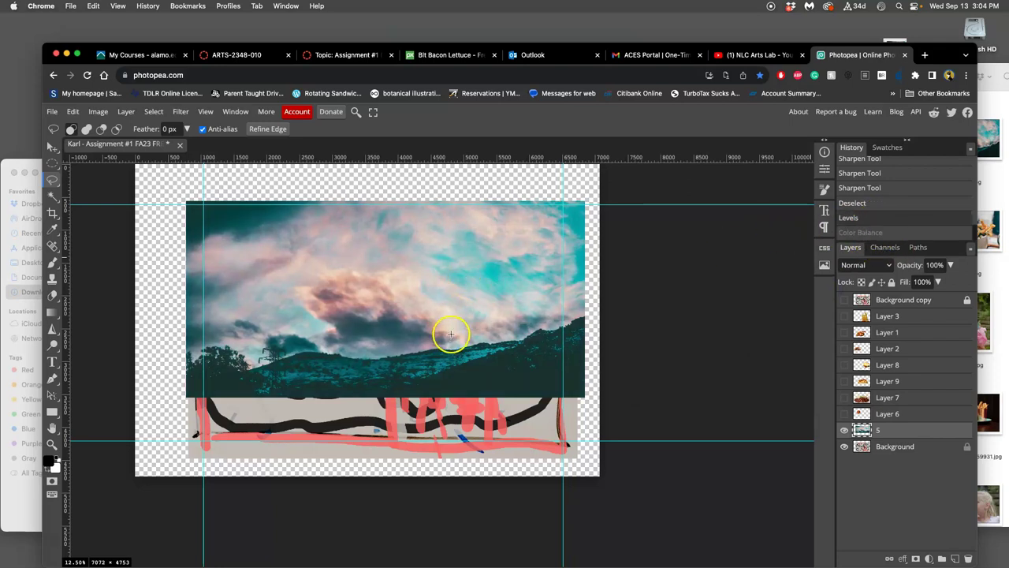
{"action": "left_click", "coordinate": [892, 232]}
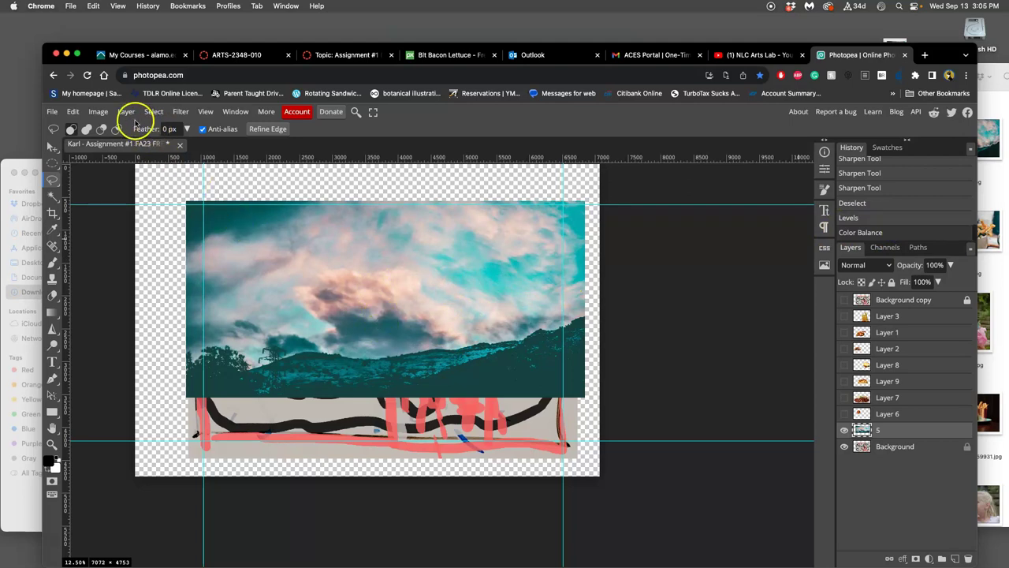
Try a Hue/Saturation adjustment on the sky layer with Hue 3 and Saturation about -12.
{"action": "left_click", "coordinate": [98, 111]}
{"action": "mouse_move", "coordinate": [126, 150]}
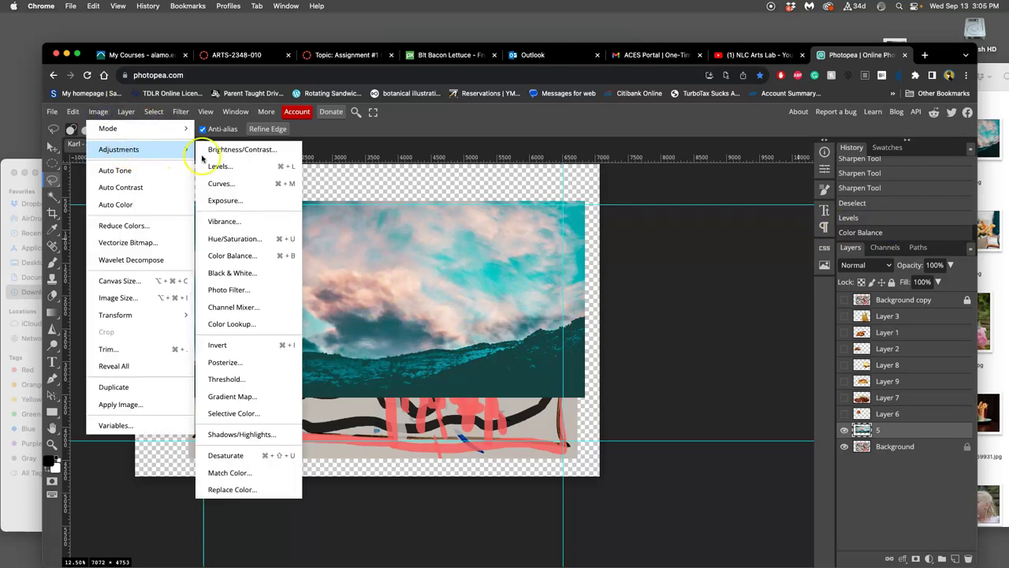
{"action": "left_click", "coordinate": [235, 238]}
{"action": "left_click_drag", "start_coordinate": [247, 192], "coordinate": [730, 227]}
{"action": "left_click_drag", "start_coordinate": [688, 300], "coordinate": [684, 278]}
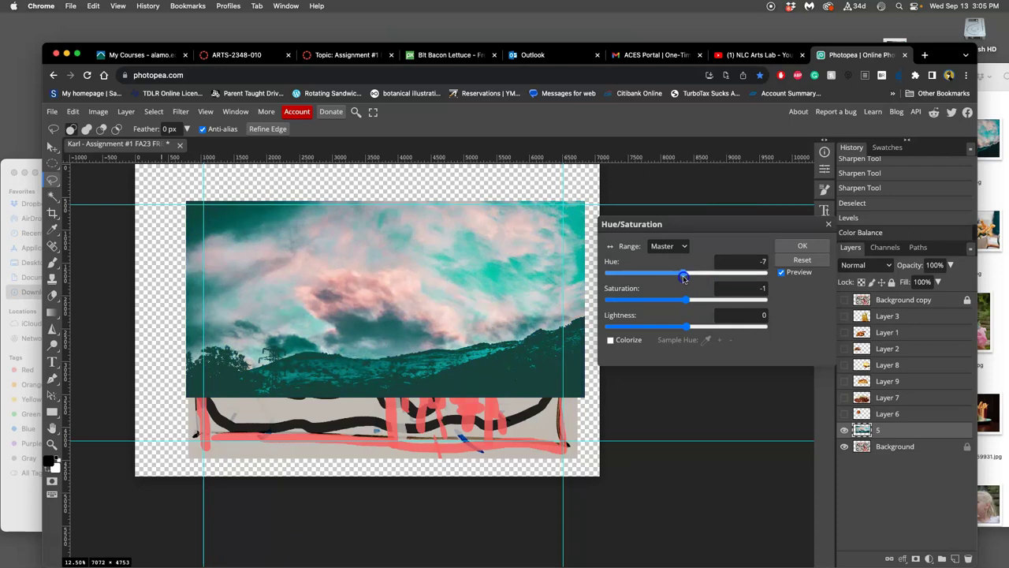
{"action": "left_click_drag", "start_coordinate": [687, 300], "coordinate": [680, 301]}
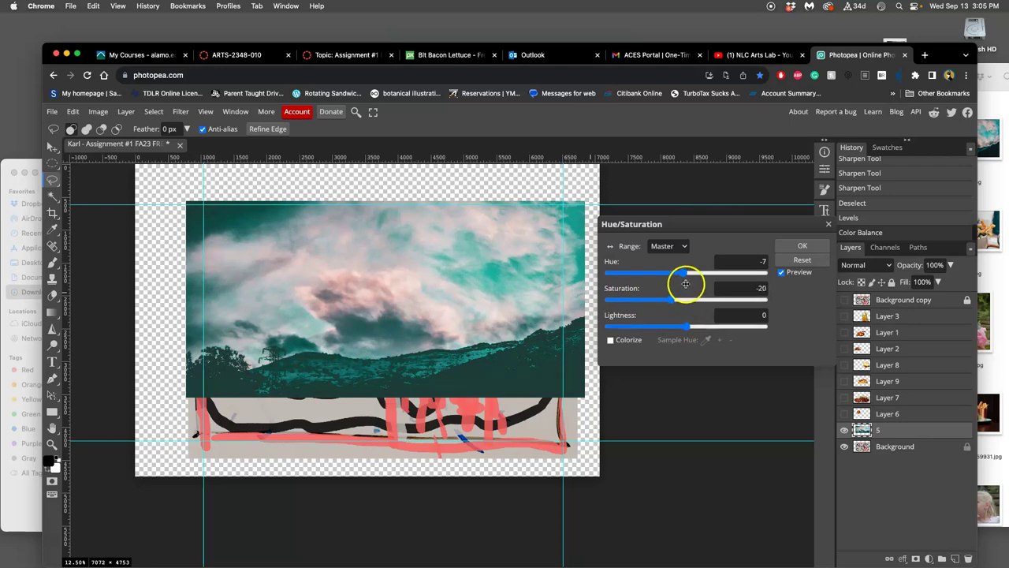
{"action": "left_click_drag", "start_coordinate": [682, 272], "coordinate": [686, 274]}
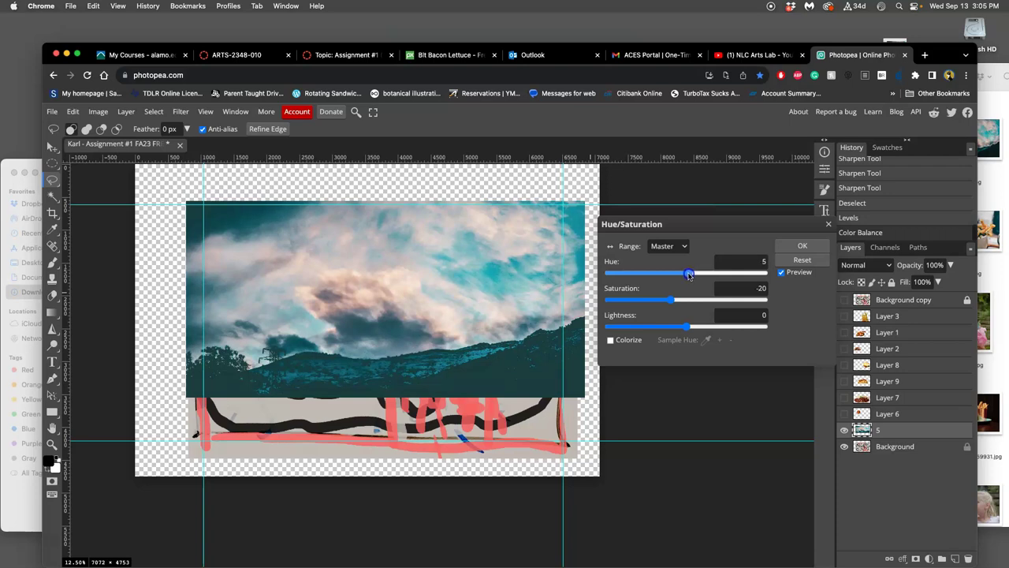
{"action": "left_click", "coordinate": [674, 300]}
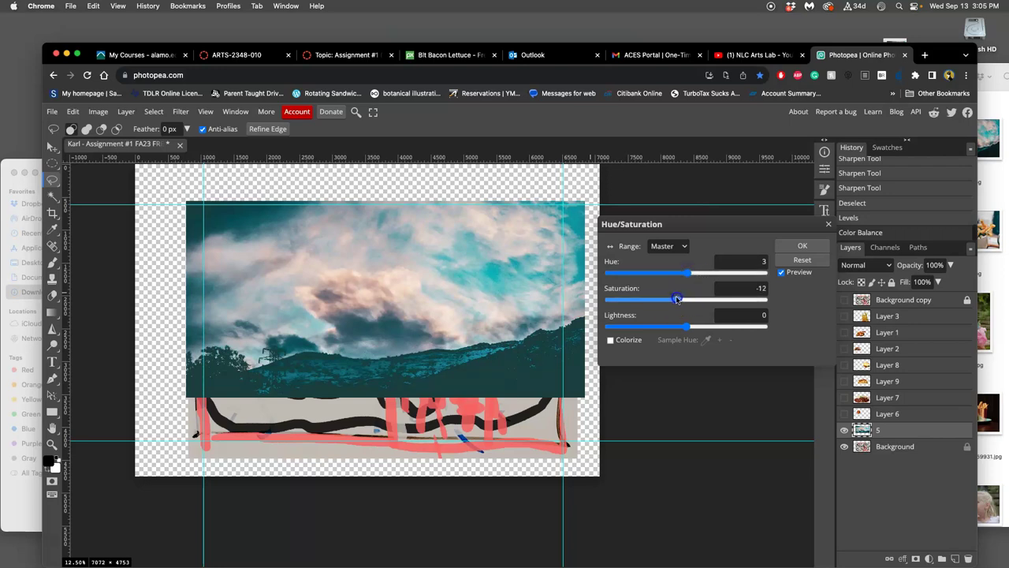
{"action": "left_click", "coordinate": [802, 246]}
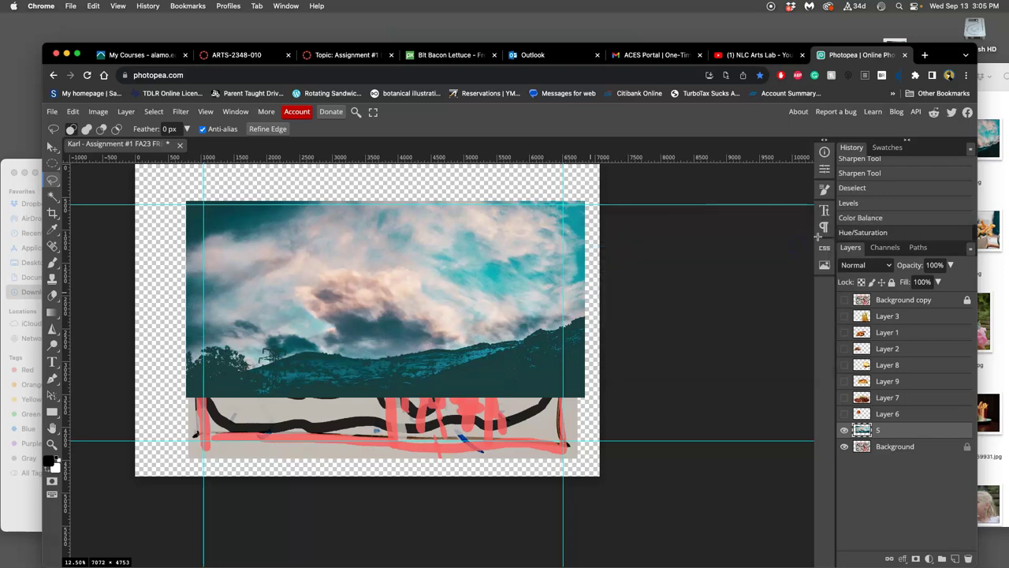
Compare the sky with and without Hue/Saturation using the history states, ending on the Color Balance state.
{"action": "left_click", "coordinate": [857, 218]}
{"action": "left_click", "coordinate": [865, 232]}
{"action": "left_click", "coordinate": [862, 220]}
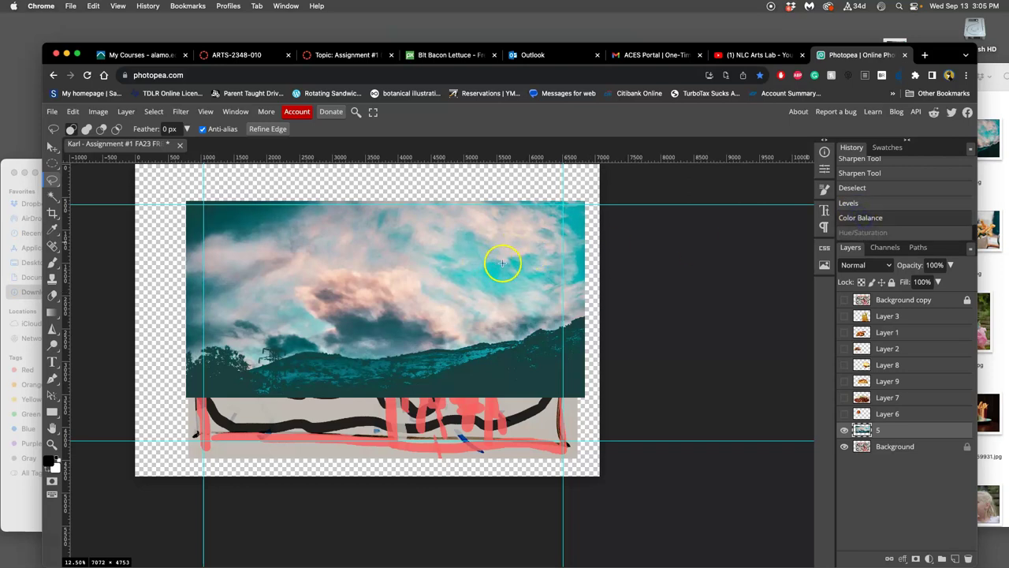
{"action": "left_click", "coordinate": [861, 235]}
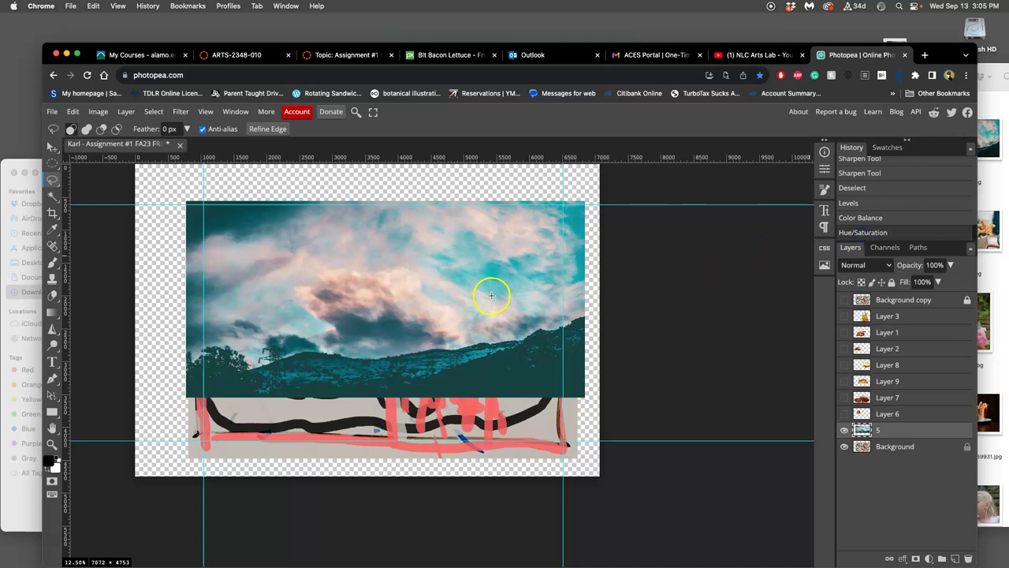
{"action": "left_click", "coordinate": [893, 220]}
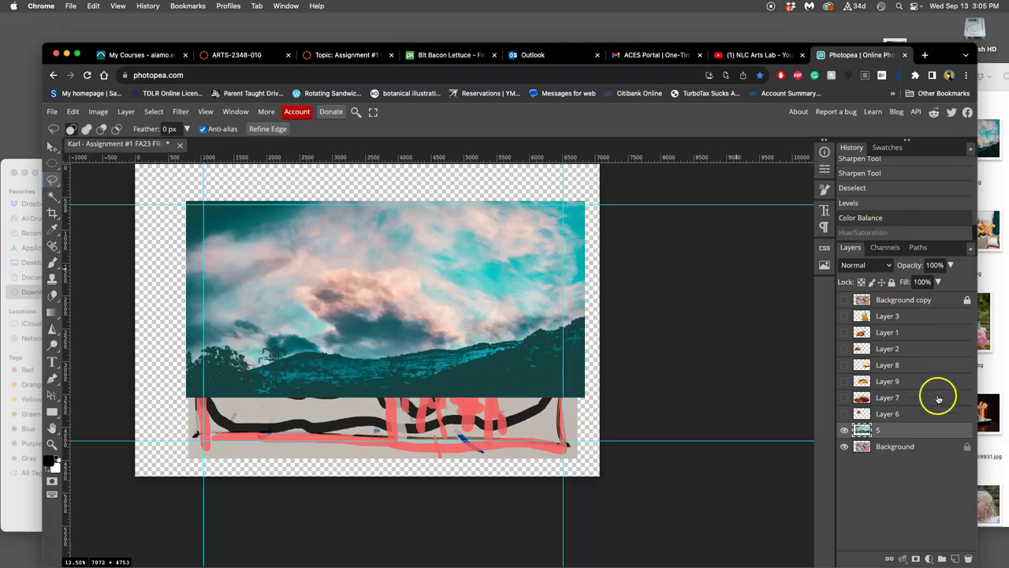
Show and select the pizza layer, Layer 6, and set its opacity to 82%.
{"action": "left_click", "coordinate": [845, 414]}
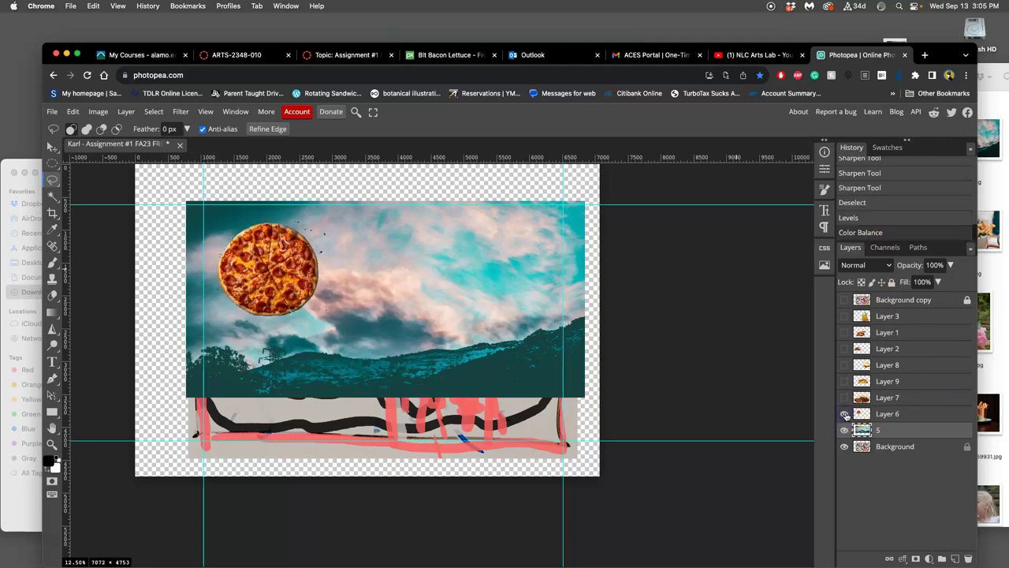
{"action": "left_click", "coordinate": [887, 414]}
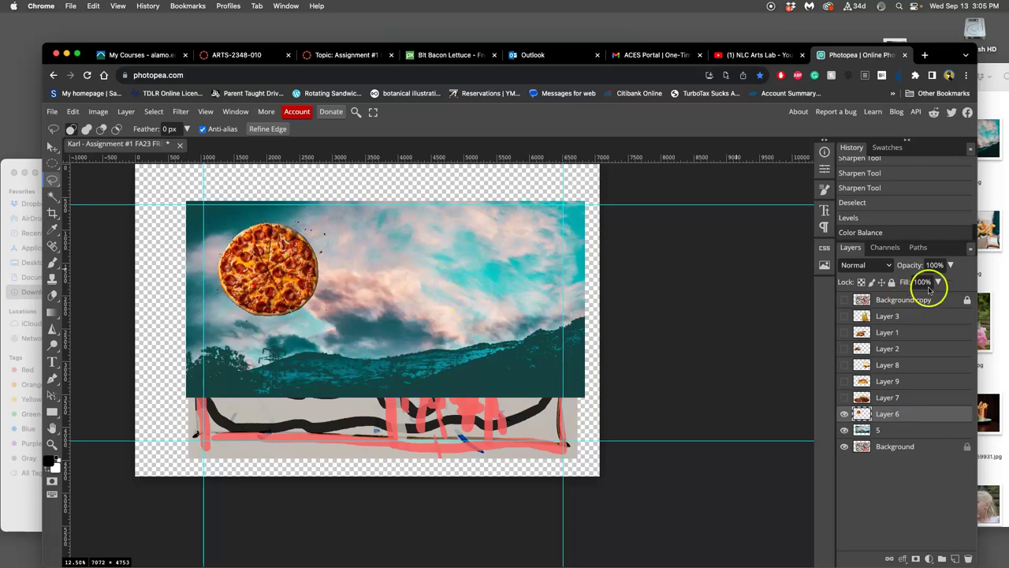
{"action": "left_click", "coordinate": [950, 265]}
{"action": "mouse_move", "coordinate": [950, 282]}
{"action": "left_mouse_down"}
{"action": "mouse_move", "coordinate": [921, 282]}
{"action": "mouse_move", "coordinate": [940, 282]}
{"action": "left_mouse_up"}
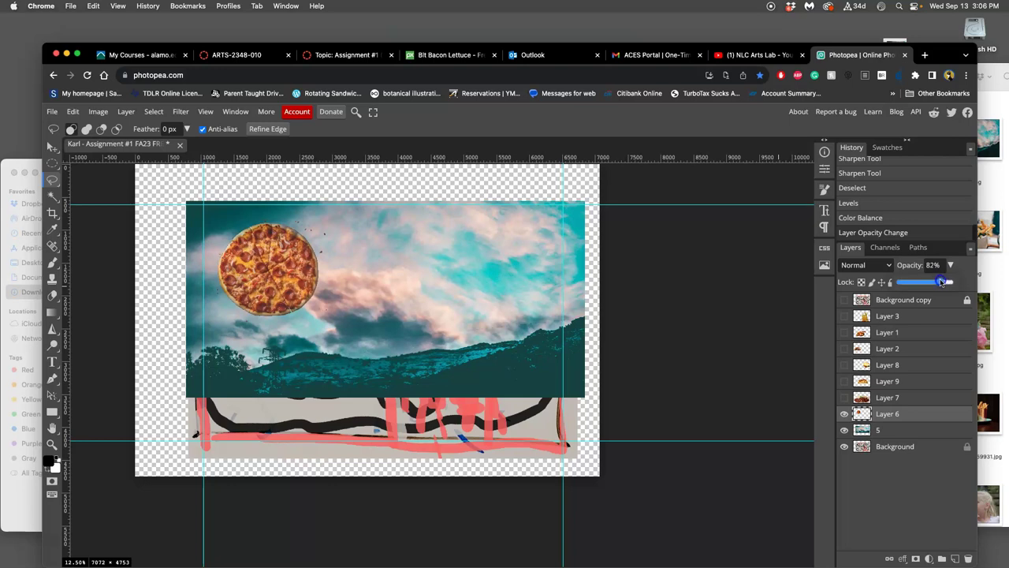
Brighten the pizza layer with Levels by setting the midtone input to about 1.72.
{"action": "left_click", "coordinate": [112, 113]}
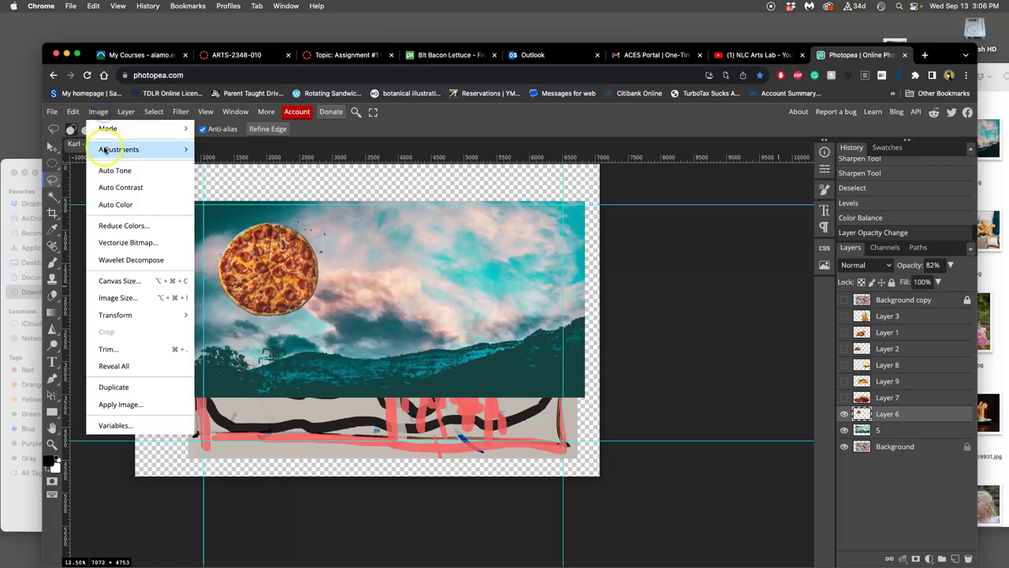
{"action": "mouse_move", "coordinate": [118, 149]}
{"action": "left_click", "coordinate": [218, 167]}
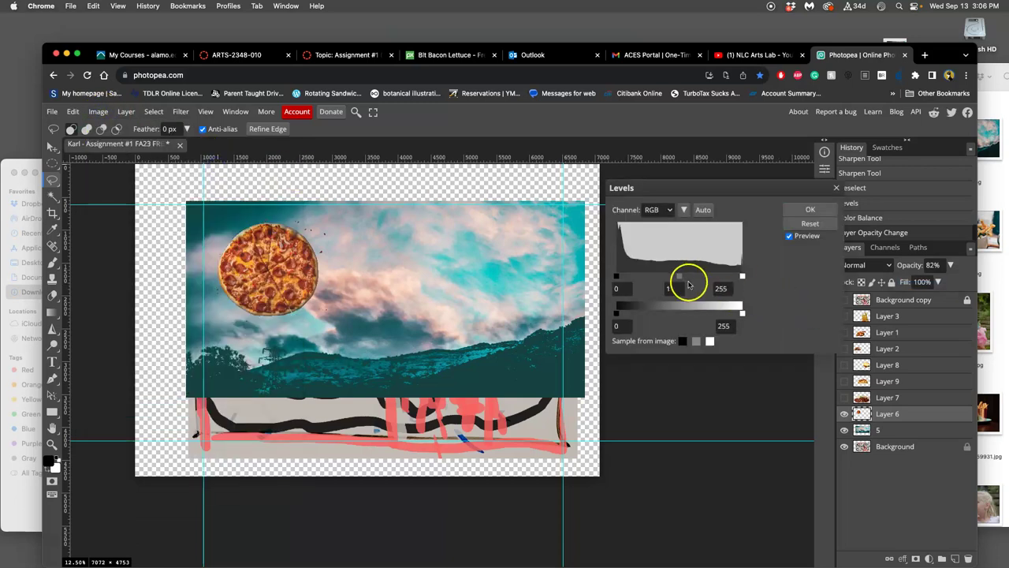
{"action": "mouse_move", "coordinate": [678, 277]}
{"action": "left_mouse_down"}
{"action": "mouse_move", "coordinate": [664, 279]}
{"action": "mouse_move", "coordinate": [701, 279]}
{"action": "mouse_move", "coordinate": [669, 278]}
{"action": "left_mouse_up"}
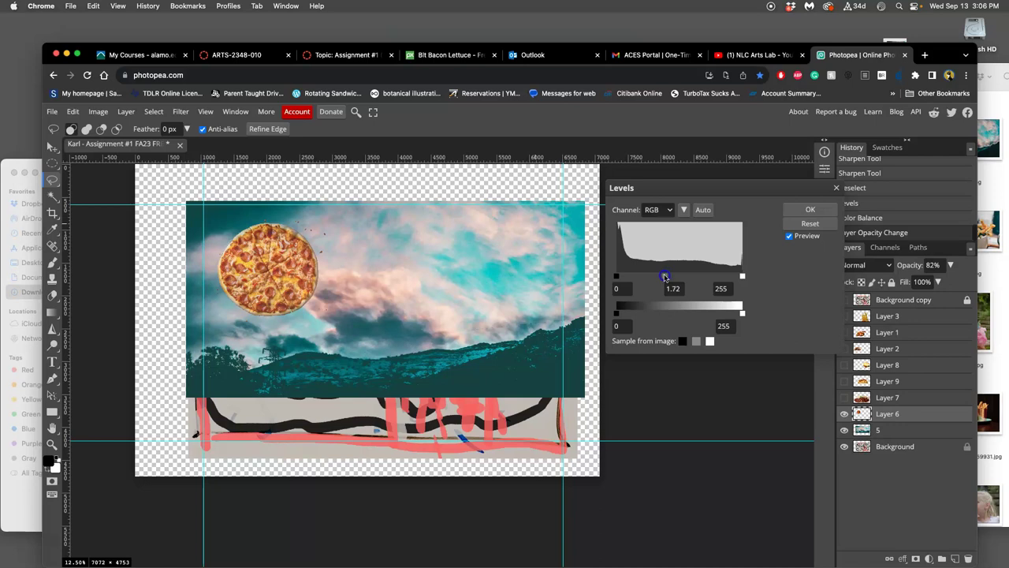
{"action": "left_click", "coordinate": [810, 209]}
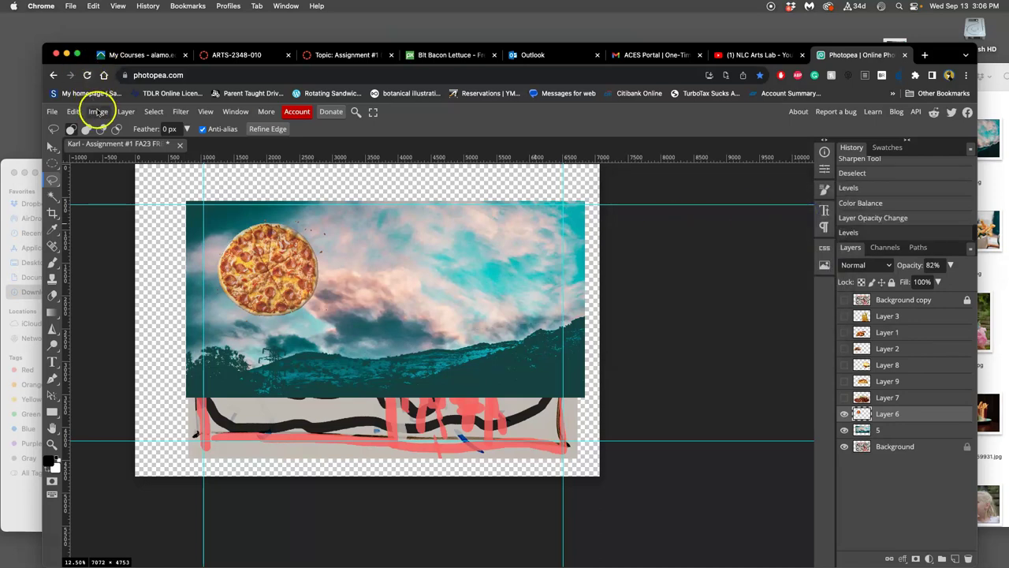
Set the pizza layer's Color Balance midtones to Cyan-Red -33, Magenta-Green 28 and Yellow-Blue 44.
{"action": "left_click", "coordinate": [98, 111]}
{"action": "mouse_move", "coordinate": [143, 152]}
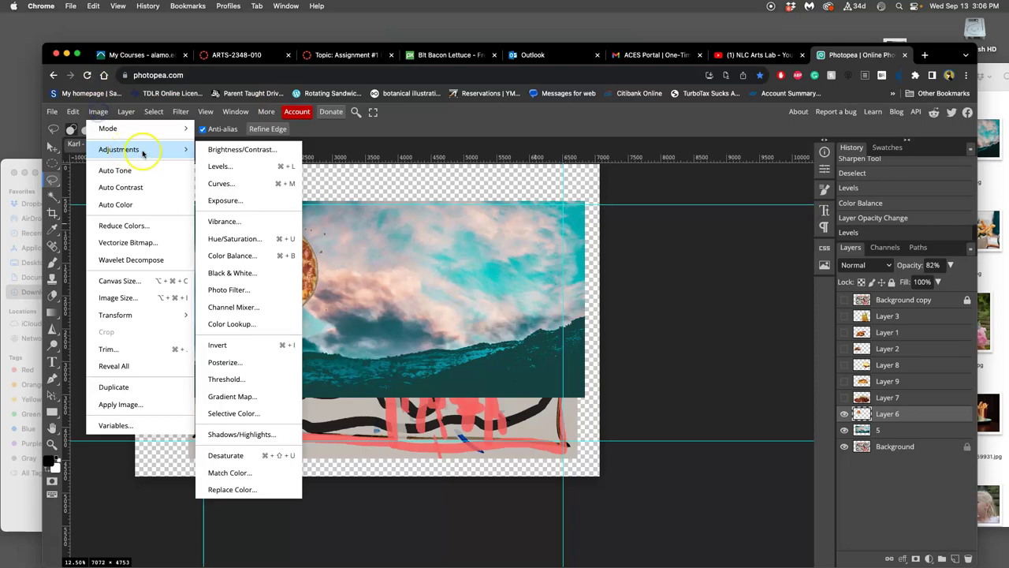
{"action": "left_click", "coordinate": [260, 255]}
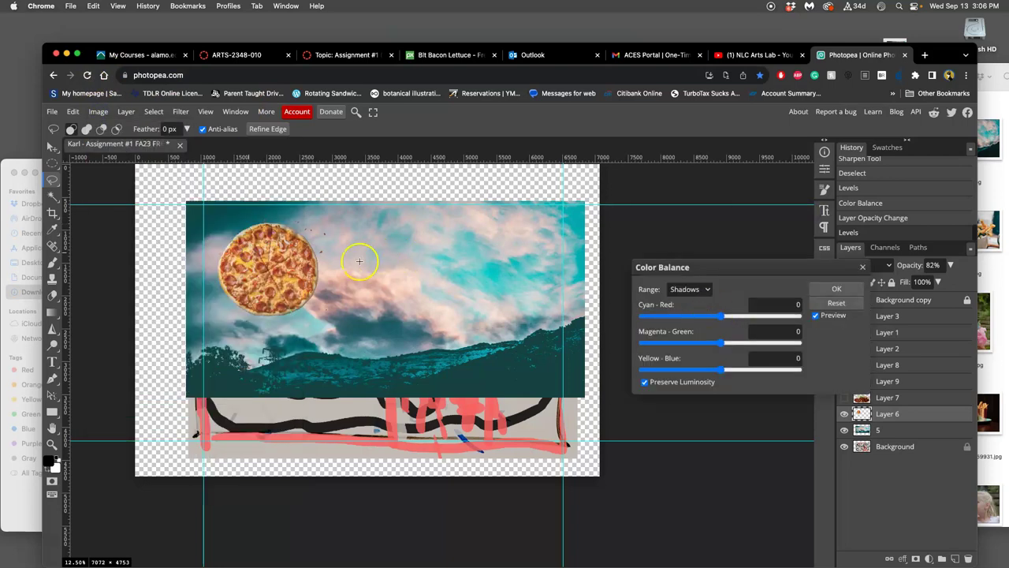
{"action": "left_click", "coordinate": [690, 288]}
{"action": "left_click", "coordinate": [684, 301]}
{"action": "left_click_drag", "start_coordinate": [720, 342], "coordinate": [748, 370]}
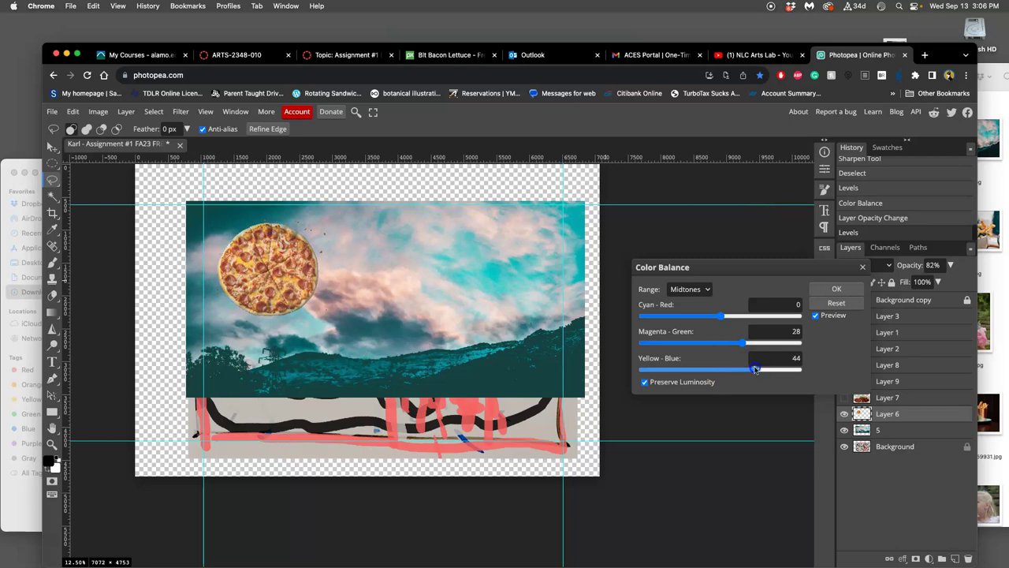
{"action": "left_click_drag", "start_coordinate": [720, 316], "coordinate": [700, 316]}
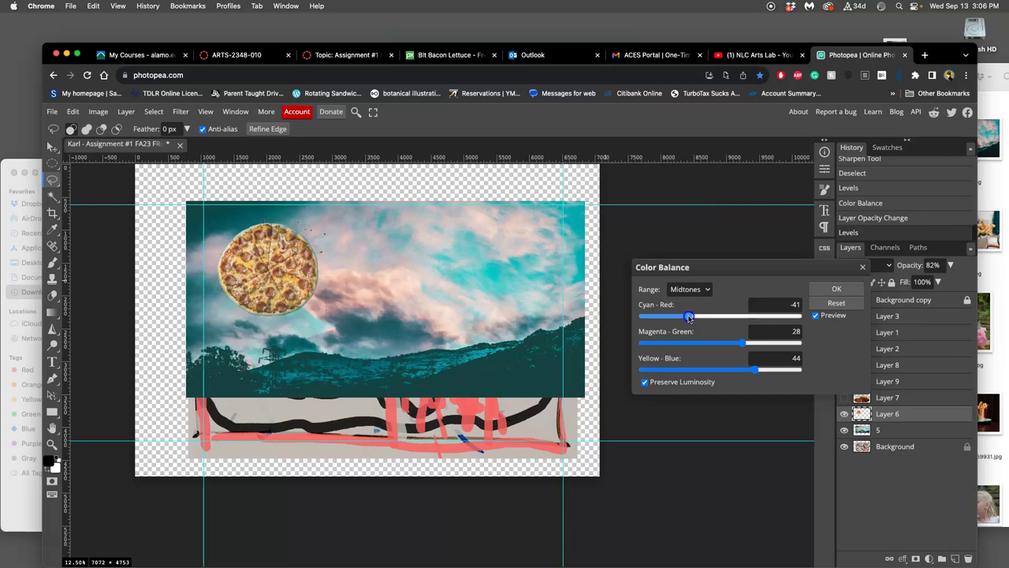
{"action": "left_click_drag", "start_coordinate": [696, 317], "coordinate": [694, 317]}
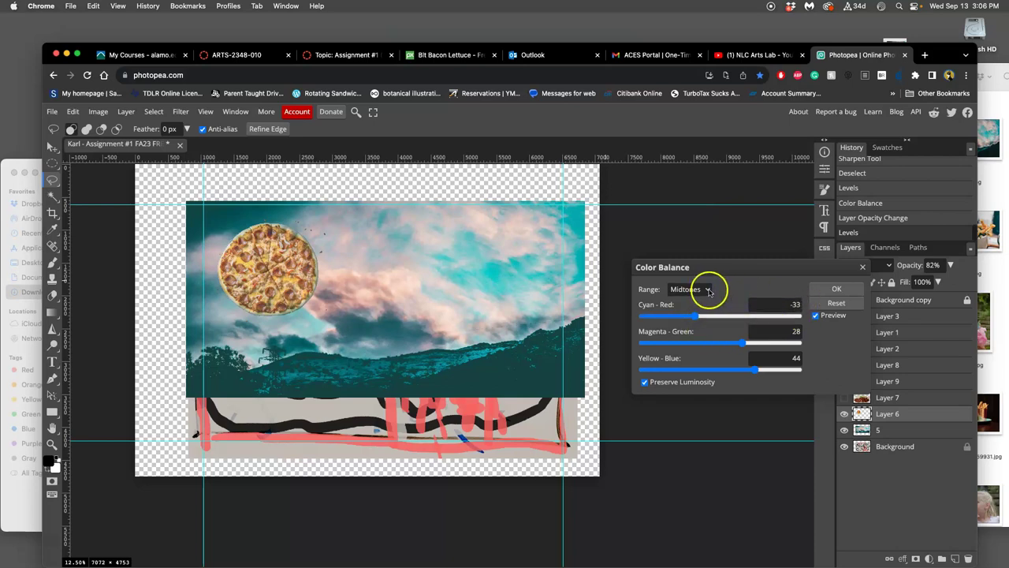
Set the pizza's Color Balance shadows to Cyan-Red about -34 and Yellow-Blue 23.
{"action": "left_click", "coordinate": [706, 289]}
{"action": "left_click", "coordinate": [689, 279]}
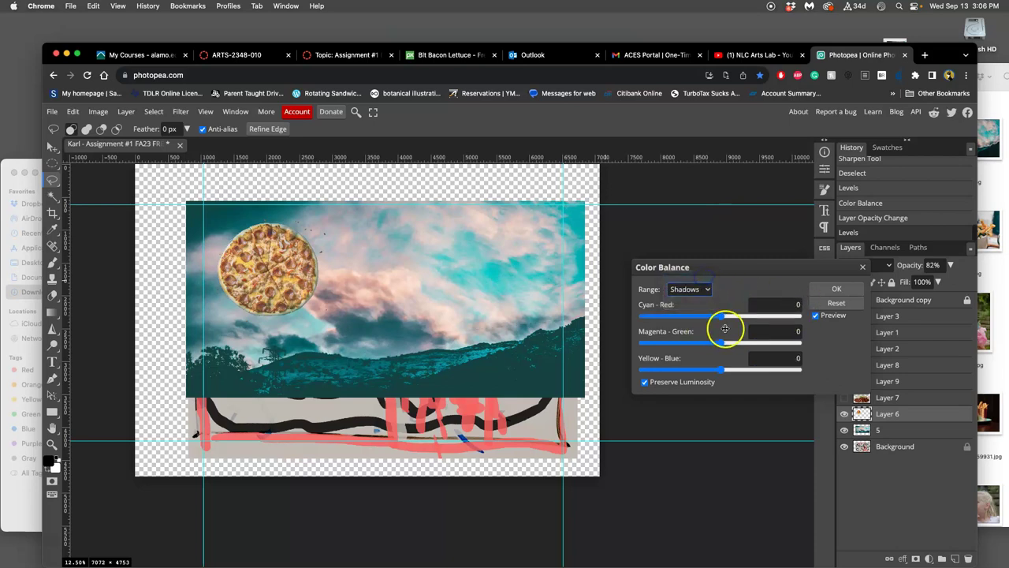
{"action": "left_click_drag", "start_coordinate": [726, 372], "coordinate": [737, 370]}
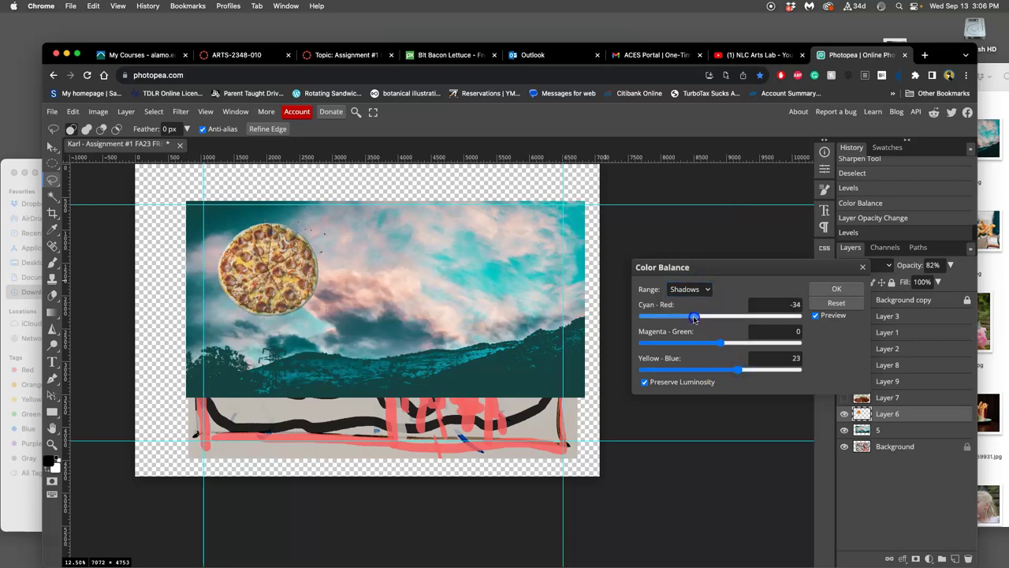
Set the pizza's Color Balance highlights to Cyan-Red about -20 and Yellow-Blue 51, and apply the adjustment.
{"action": "left_click", "coordinate": [697, 289]}
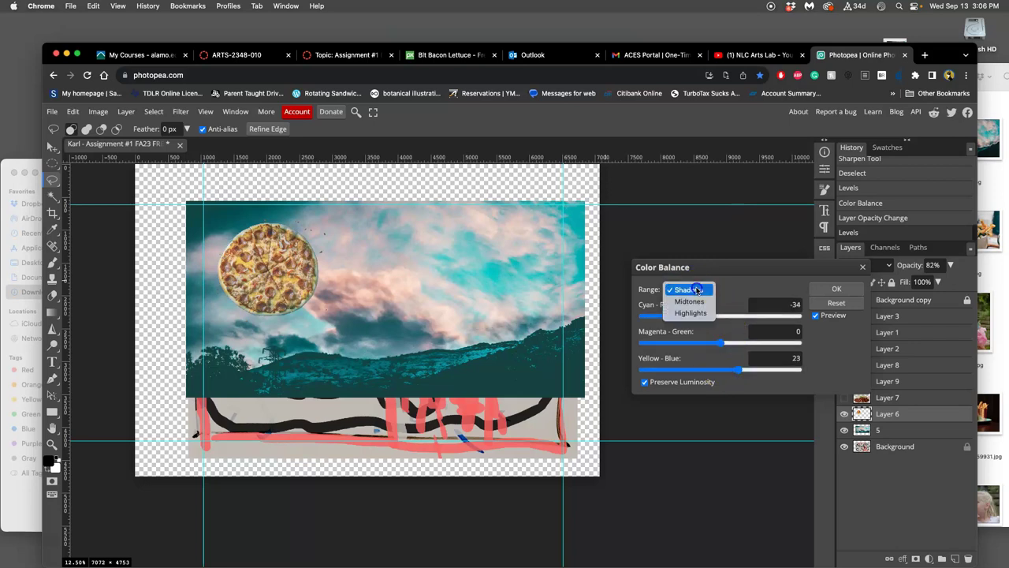
{"action": "left_click", "coordinate": [696, 313]}
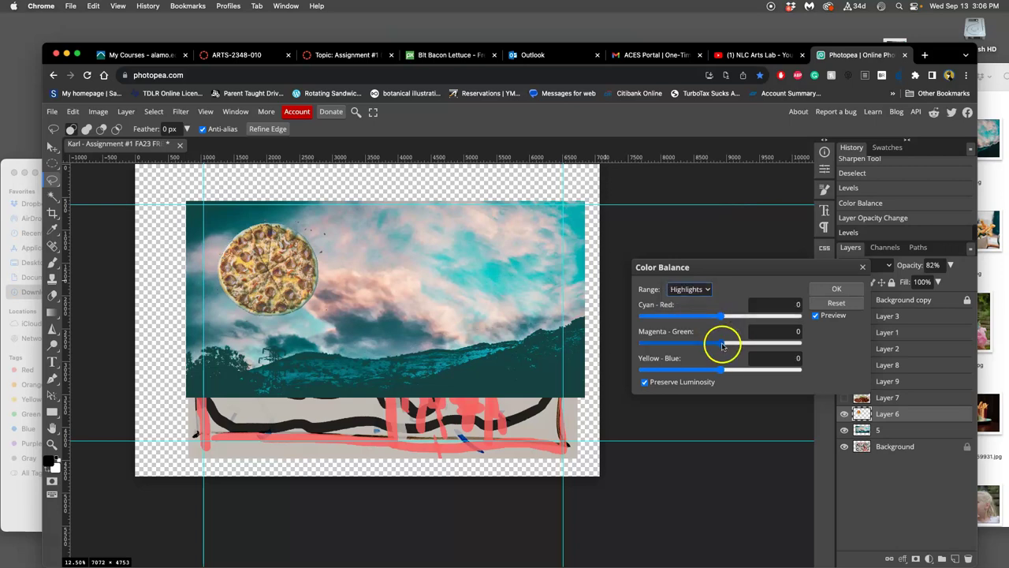
{"action": "left_click_drag", "start_coordinate": [723, 372], "coordinate": [712, 371]}
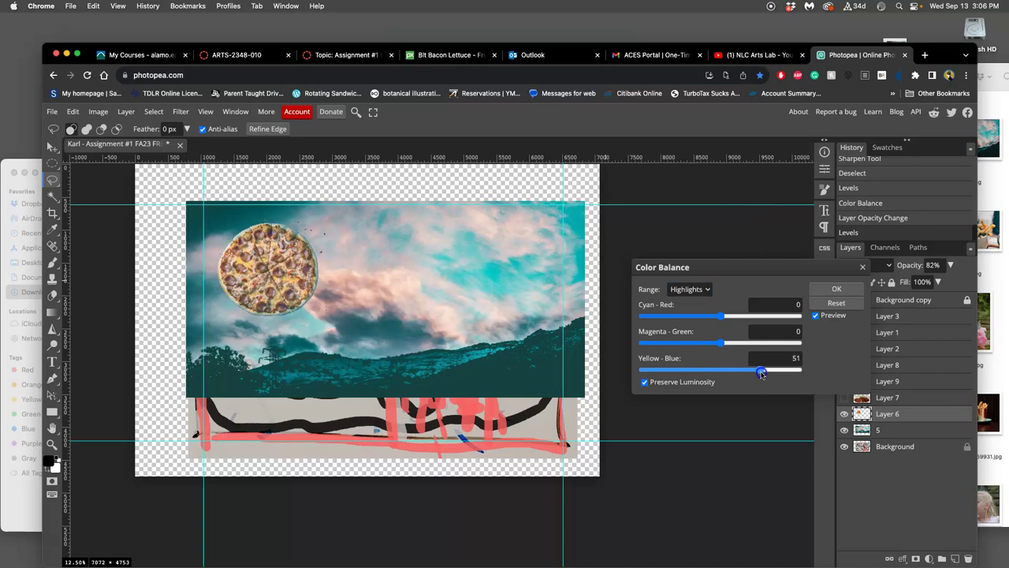
{"action": "left_click_drag", "start_coordinate": [762, 374], "coordinate": [759, 371]}
{"action": "left_click", "coordinate": [719, 316]}
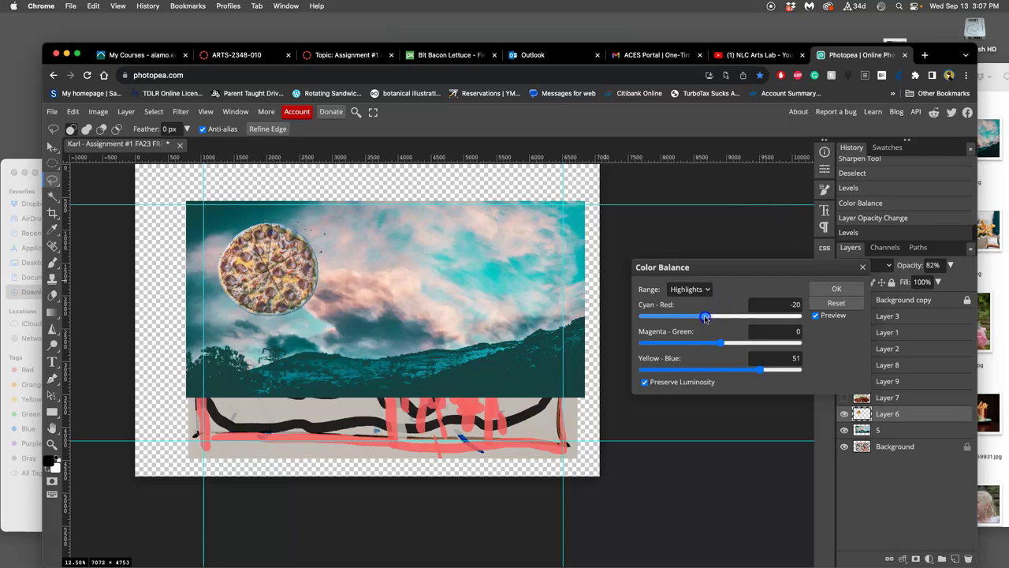
{"action": "left_click", "coordinate": [814, 288]}
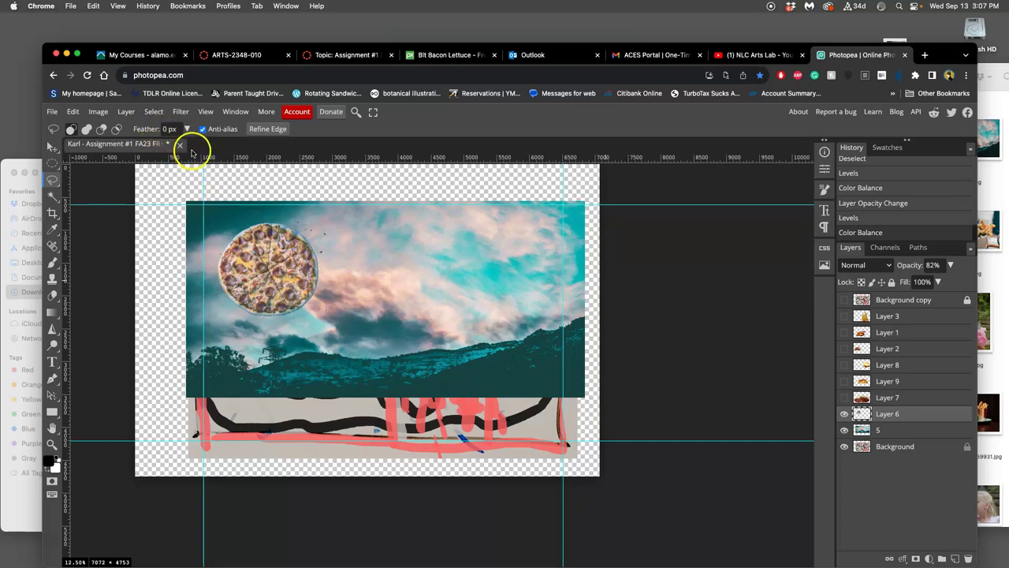
Apply Hue/Saturation to the pizza layer with Saturation 19 and Hue about -1.
{"action": "left_click", "coordinate": [109, 114]}
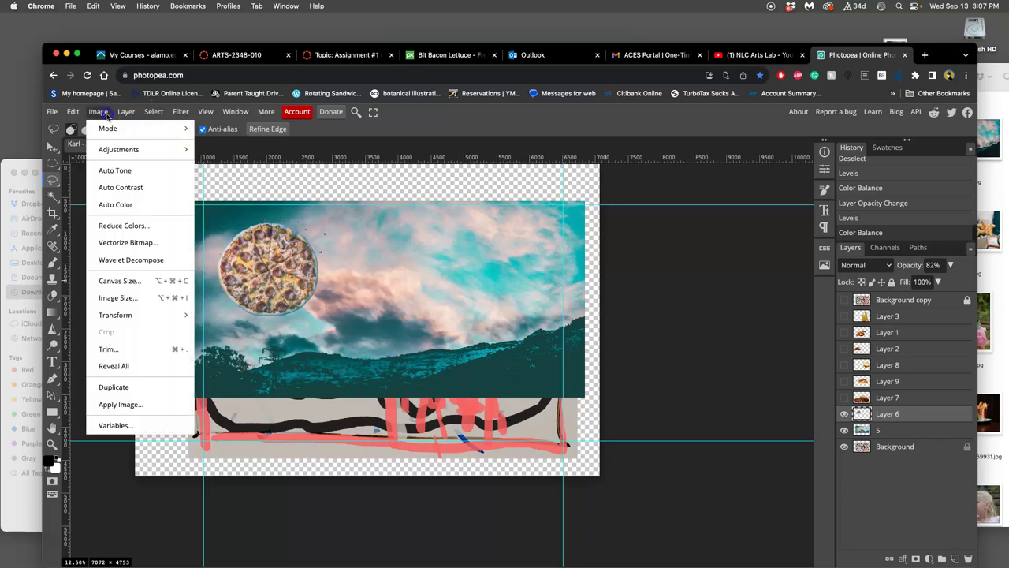
{"action": "mouse_move", "coordinate": [181, 151]}
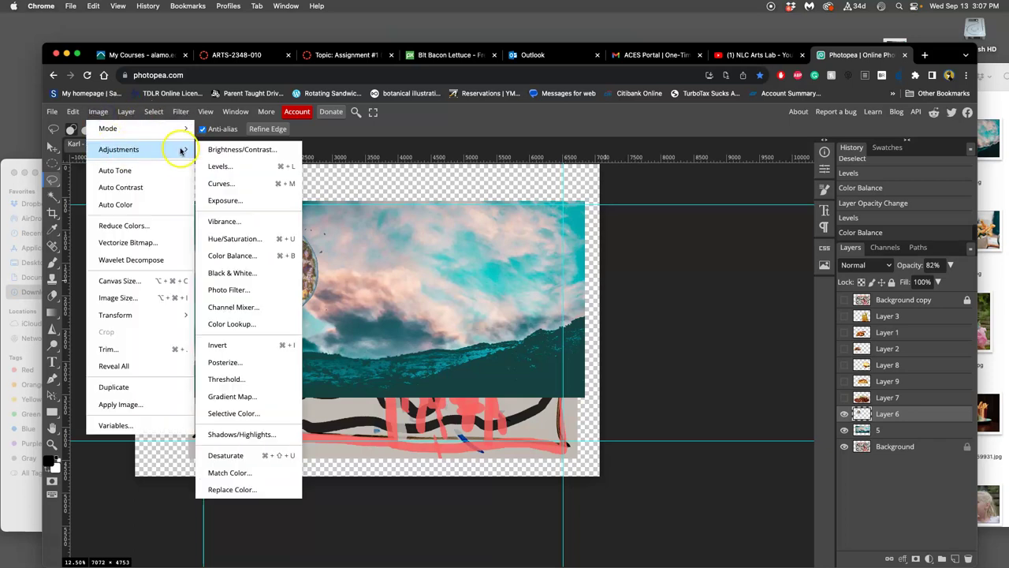
{"action": "left_click", "coordinate": [230, 239]}
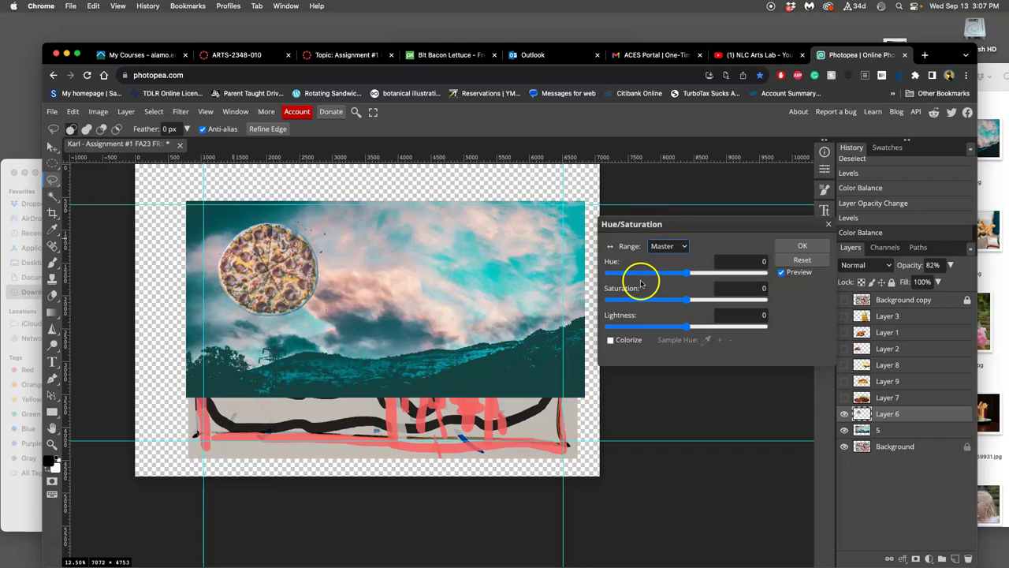
{"action": "left_click_drag", "start_coordinate": [684, 300], "coordinate": [707, 302]}
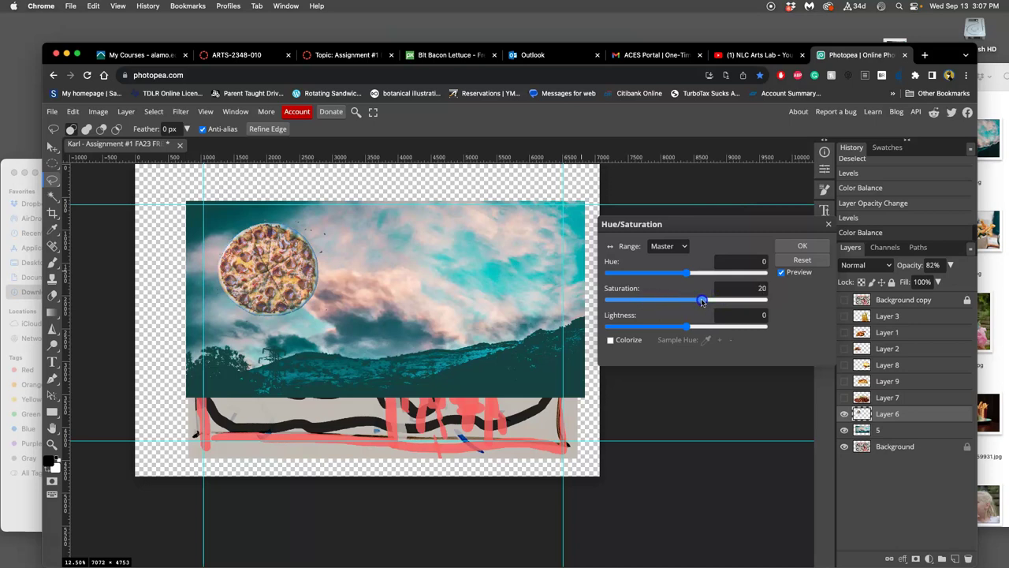
{"action": "left_click_drag", "start_coordinate": [688, 273], "coordinate": [695, 275]}
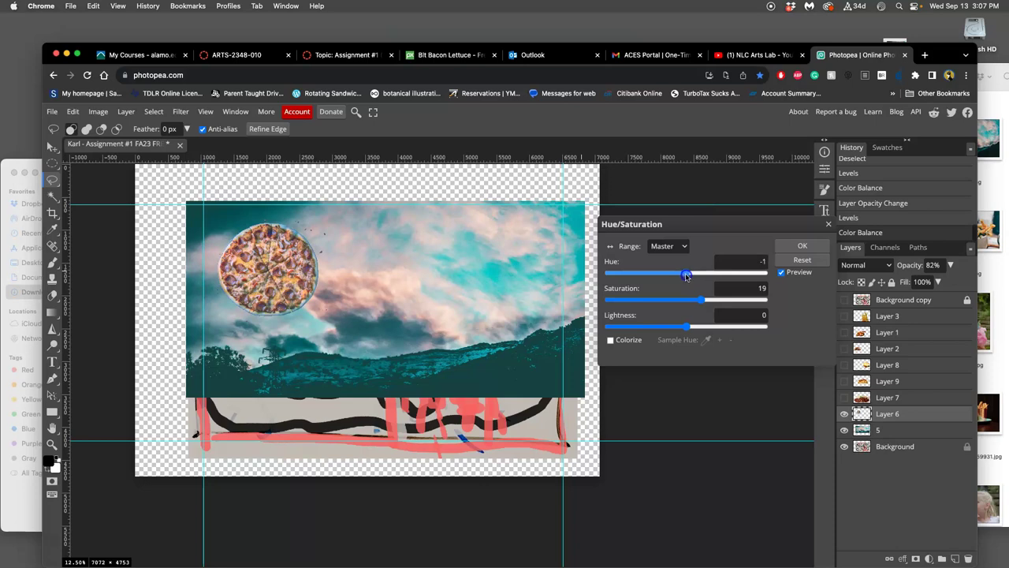
{"action": "left_click", "coordinate": [802, 246]}
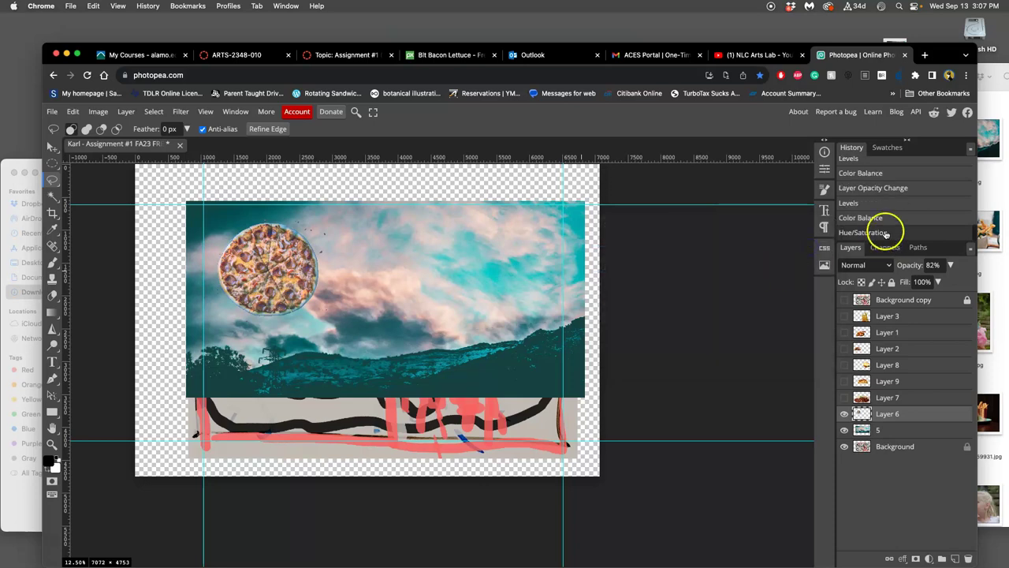
Step through the history states to compare the pizza before and after its Levels, Color Balance and Hue/Saturation adjustments, ending on the latest state.
{"action": "left_click", "coordinate": [862, 190]}
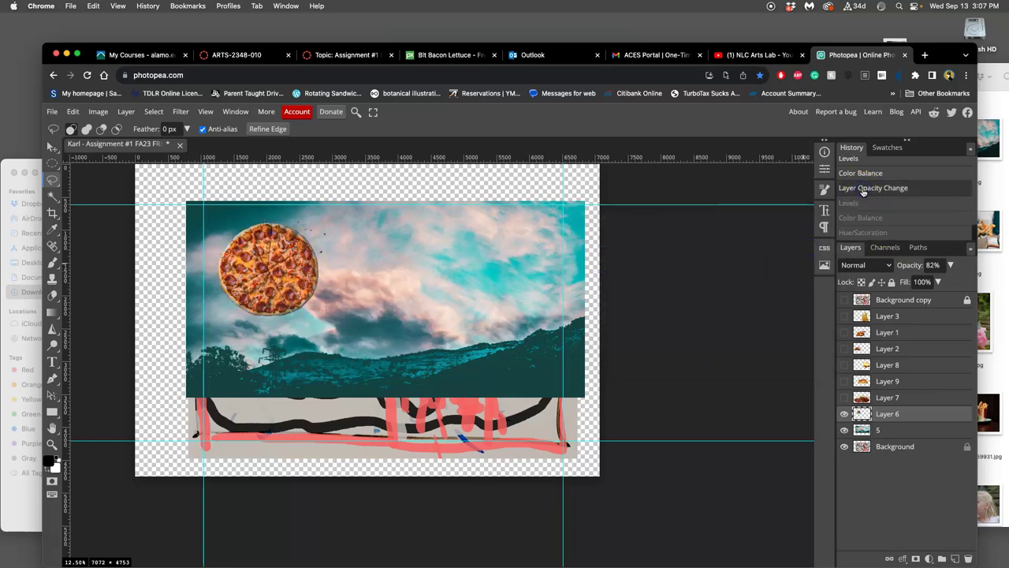
{"action": "left_click", "coordinate": [860, 174]}
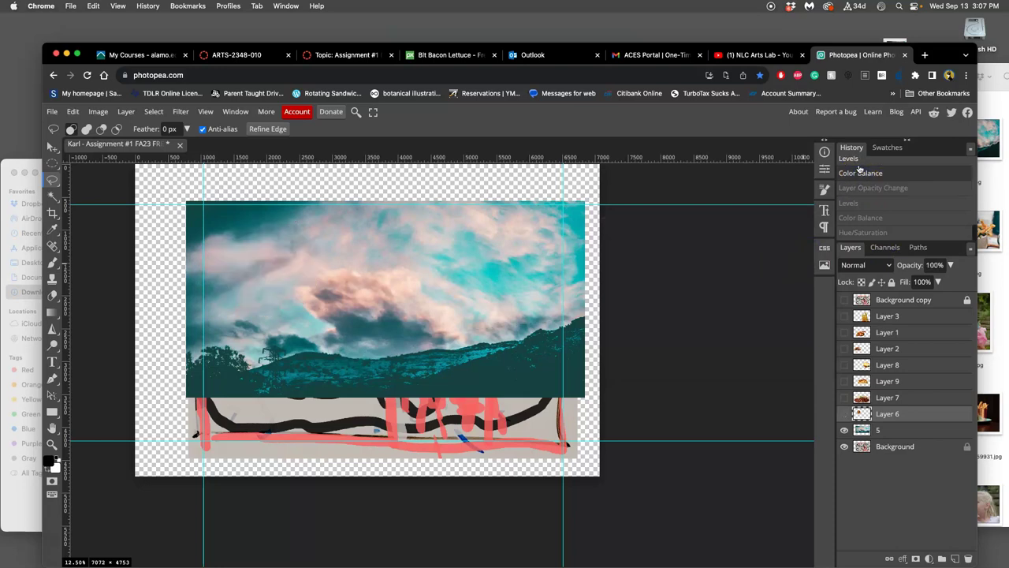
{"action": "left_click", "coordinate": [856, 189]}
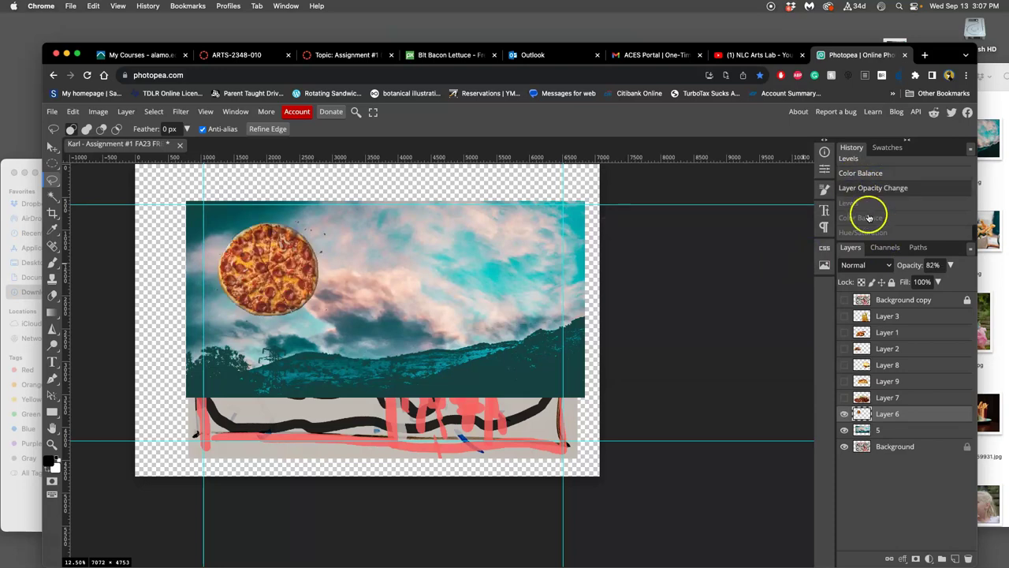
{"action": "left_click", "coordinate": [858, 204]}
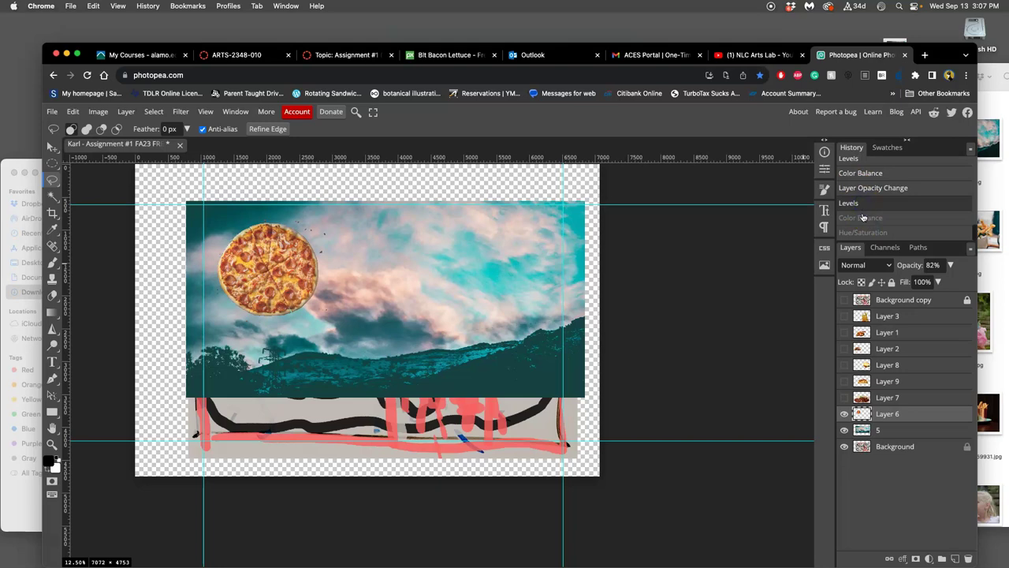
{"action": "left_click", "coordinate": [863, 218]}
{"action": "left_click", "coordinate": [875, 219]}
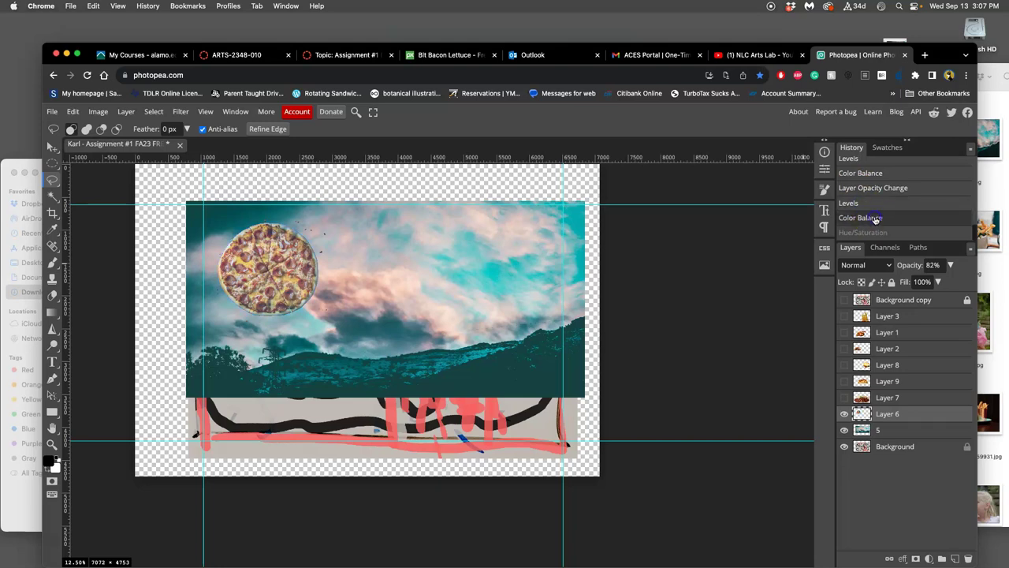
{"action": "left_click", "coordinate": [866, 232]}
{"action": "mouse_move", "coordinate": [858, 235]}
{"action": "left_mouse_down"}
{"action": "mouse_move", "coordinate": [863, 186]}
{"action": "mouse_move", "coordinate": [868, 236]}
{"action": "left_mouse_up"}
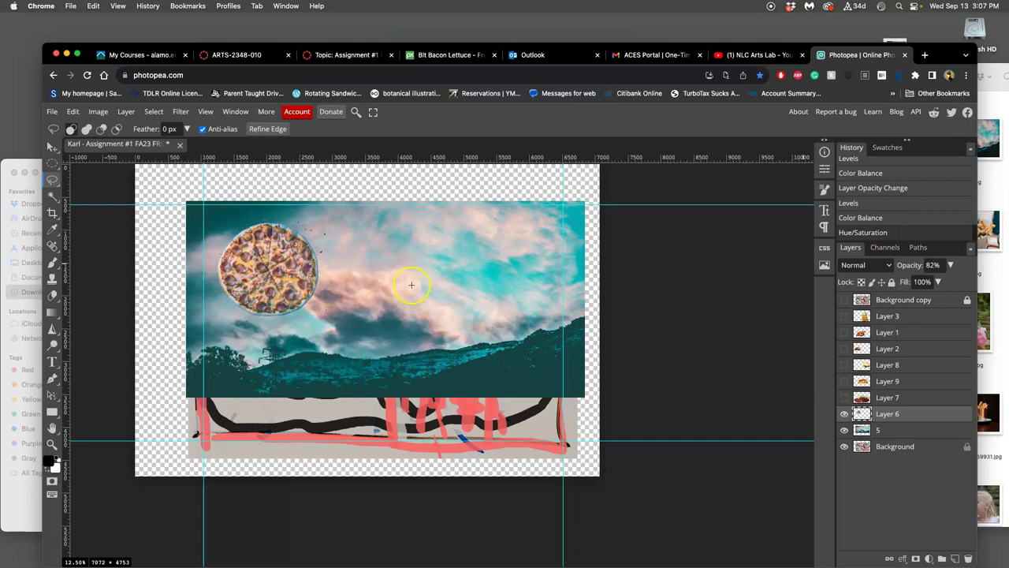
Make Layer 7 with the stew and pasta visible and select it as the active layer.
{"action": "left_click", "coordinate": [845, 398]}
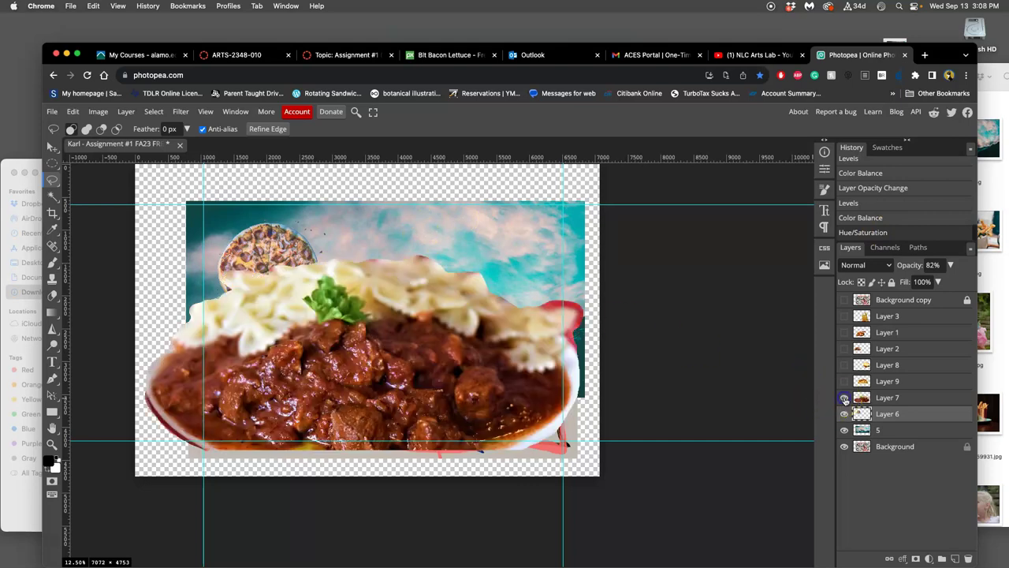
{"action": "left_click", "coordinate": [884, 399]}
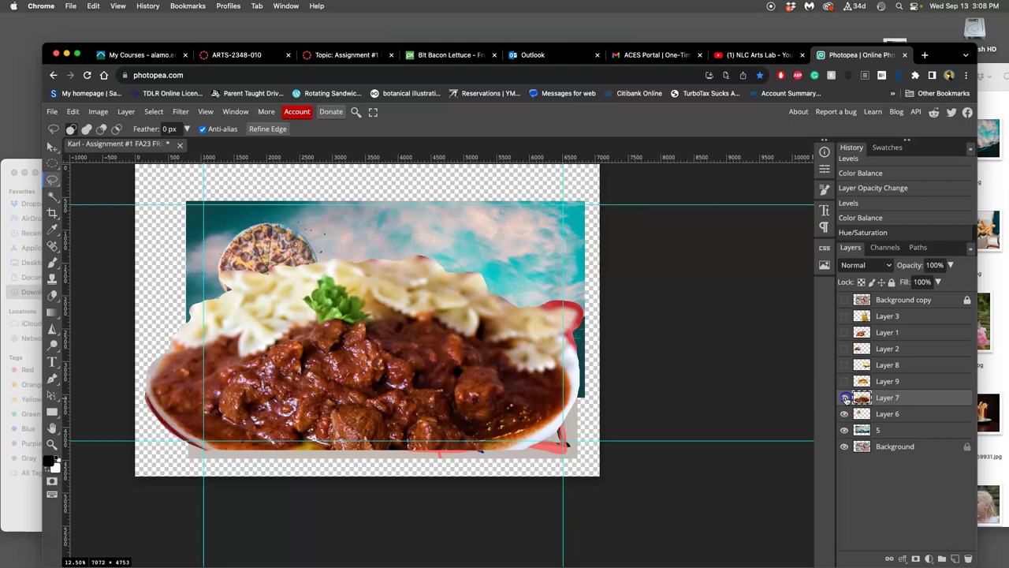
{"action": "left_click", "coordinate": [844, 397]}
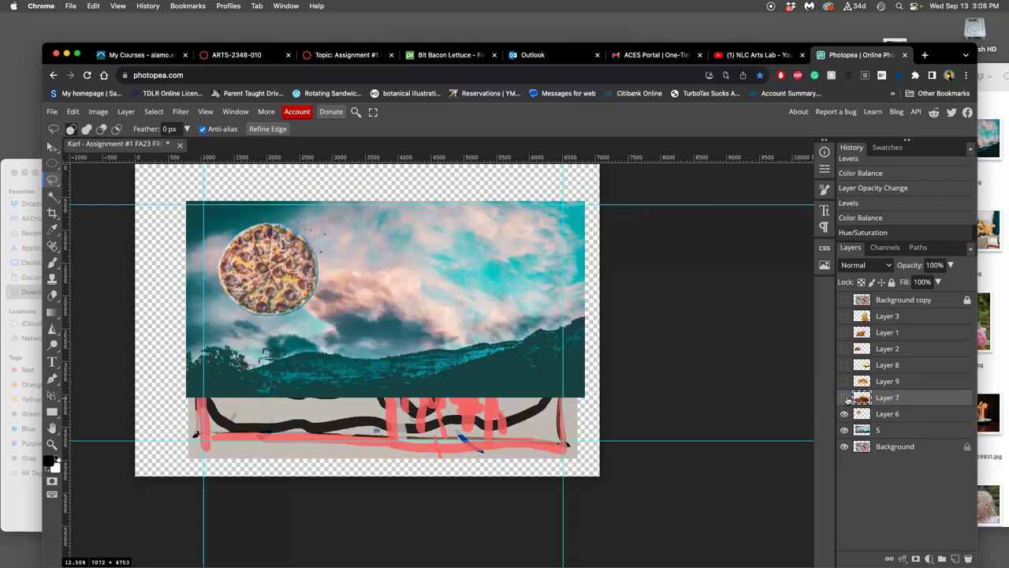
{"action": "left_click", "coordinate": [844, 397]}
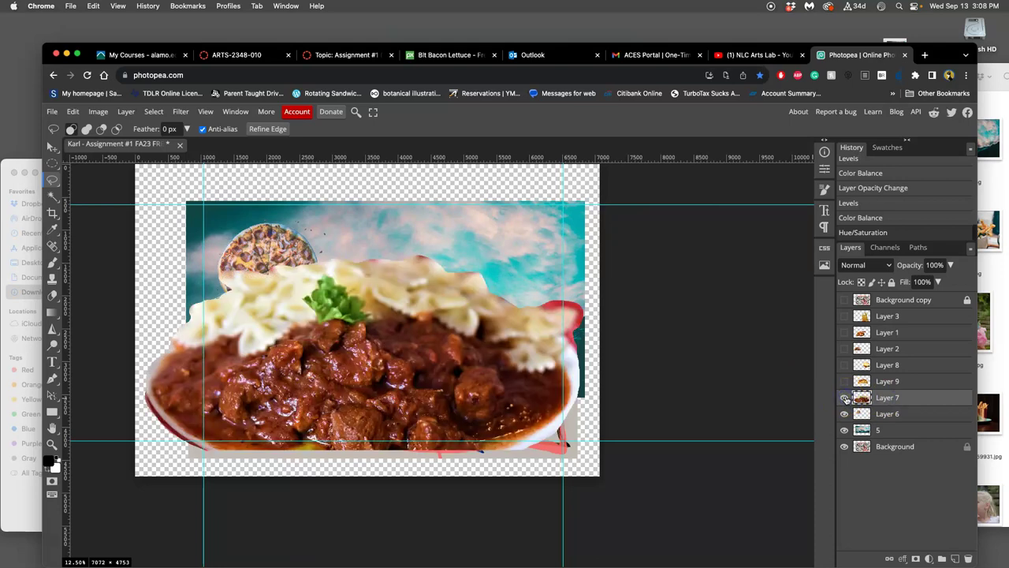
{"action": "left_click", "coordinate": [881, 414]}
{"action": "left_click_drag", "start_coordinate": [883, 414], "coordinate": [838, 383]}
{"action": "left_click", "coordinate": [845, 382]}
{"action": "left_click", "coordinate": [845, 382]}
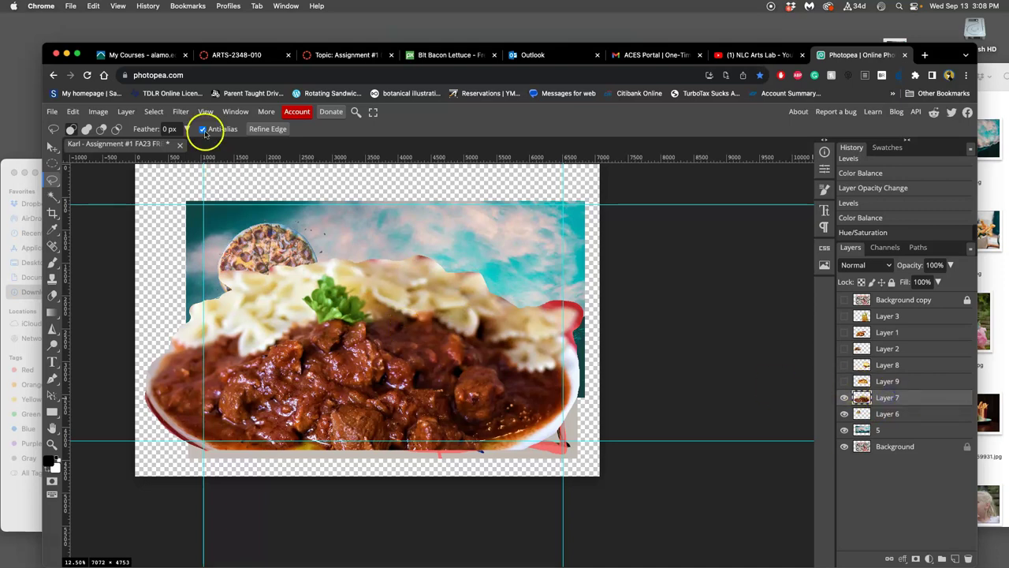
Apply Levels to Layer 7 with midtone input 1.85, black input about 18 and white output 233.
{"action": "left_click", "coordinate": [101, 113]}
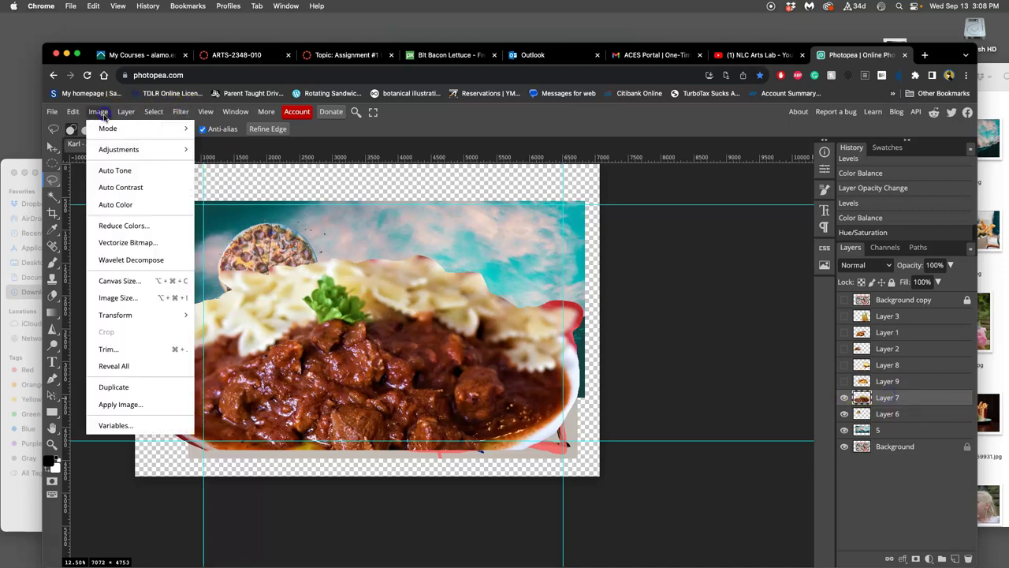
{"action": "mouse_move", "coordinate": [129, 149]}
{"action": "left_click", "coordinate": [218, 165]}
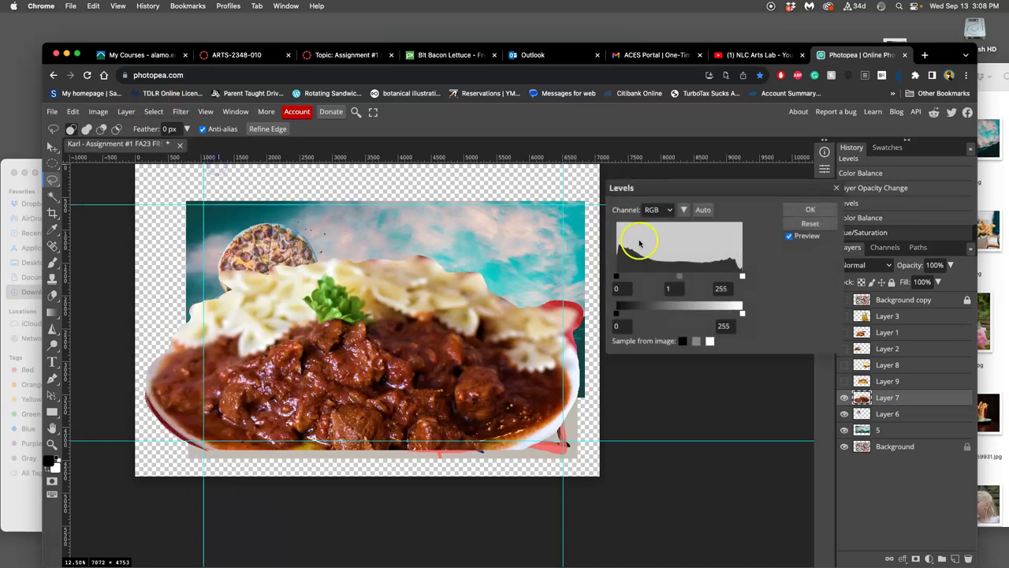
{"action": "mouse_move", "coordinate": [679, 277]}
{"action": "left_mouse_down"}
{"action": "mouse_move", "coordinate": [666, 278]}
{"action": "mouse_move", "coordinate": [687, 278]}
{"action": "mouse_move", "coordinate": [661, 277]}
{"action": "left_mouse_up"}
{"action": "left_click_drag", "start_coordinate": [742, 313], "coordinate": [727, 314]}
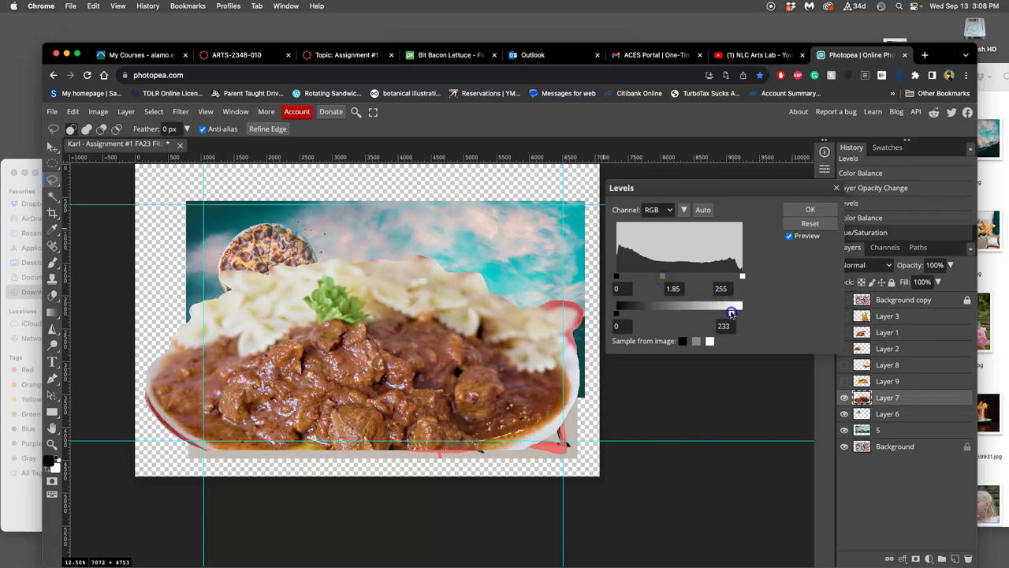
{"action": "left_click_drag", "start_coordinate": [616, 278], "coordinate": [624, 278]}
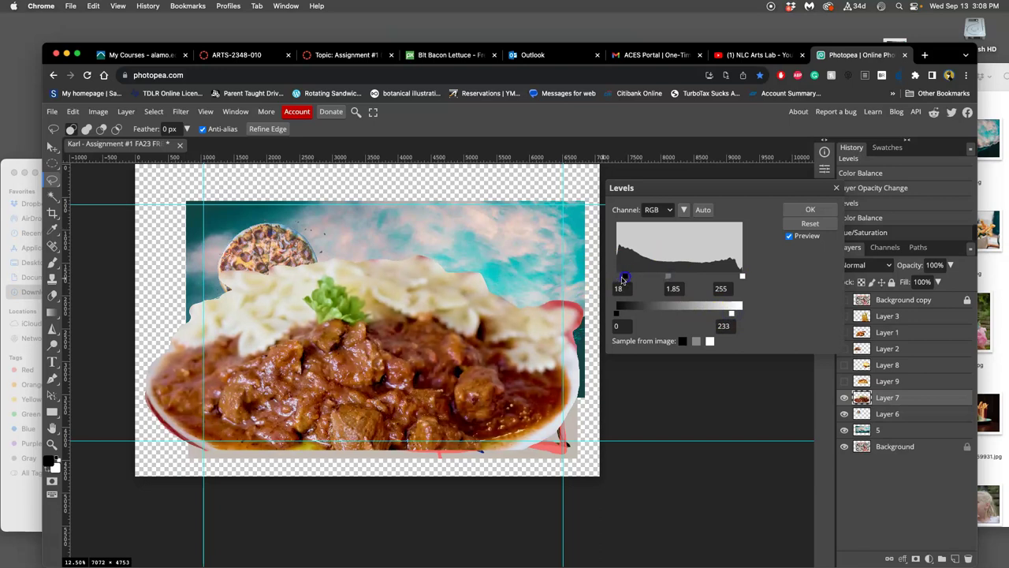
{"action": "left_click", "coordinate": [811, 209]}
Compare the stew layer before and after the Levels adjustment through the history, ending on the latest Levels state.
{"action": "left_click", "coordinate": [863, 218]}
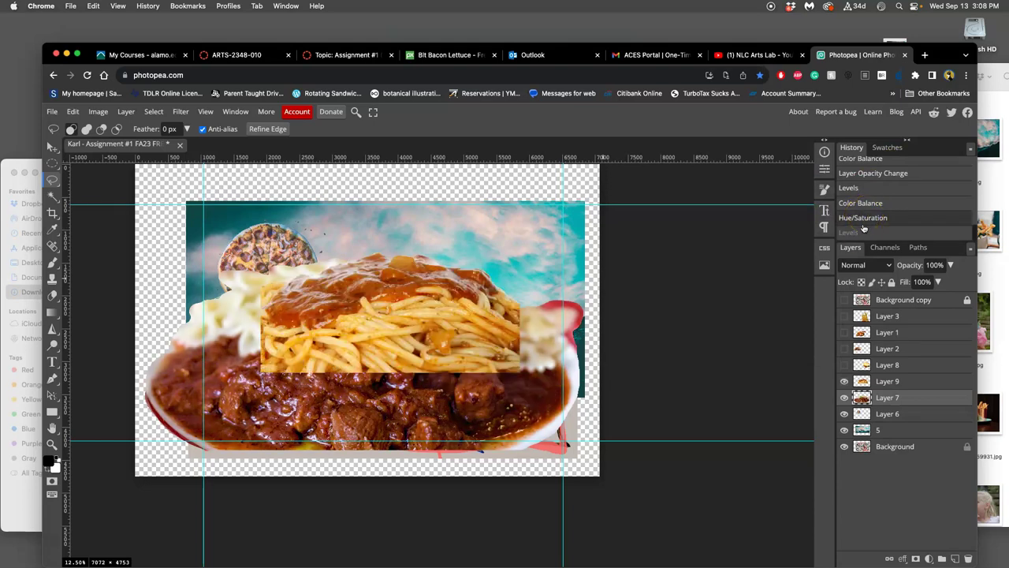
{"action": "left_click", "coordinate": [863, 232]}
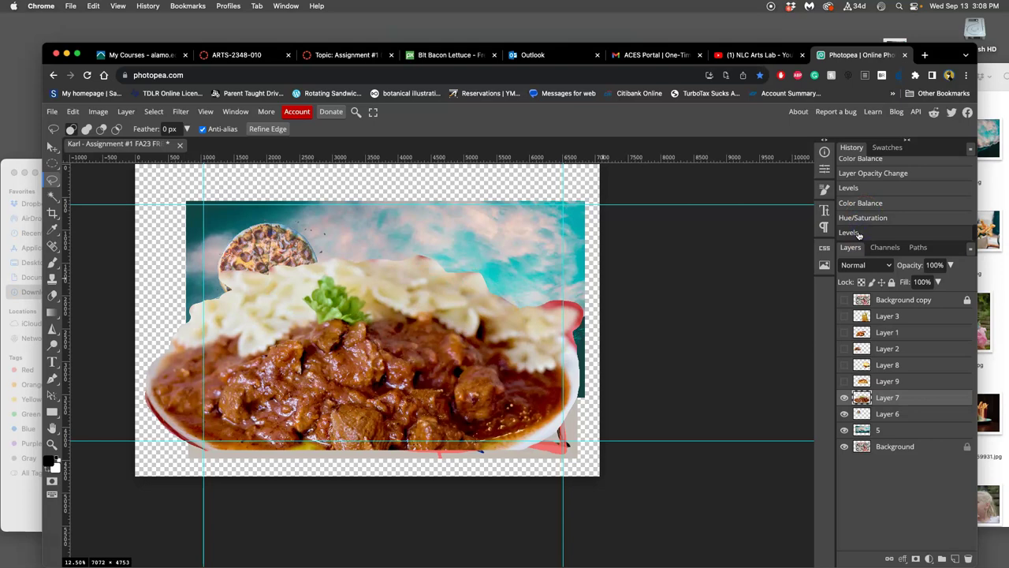
{"action": "scroll", "coordinate": [865, 229], "scroll_direction": "down", "scroll_amount": 1}
{"action": "left_click", "coordinate": [861, 219]}
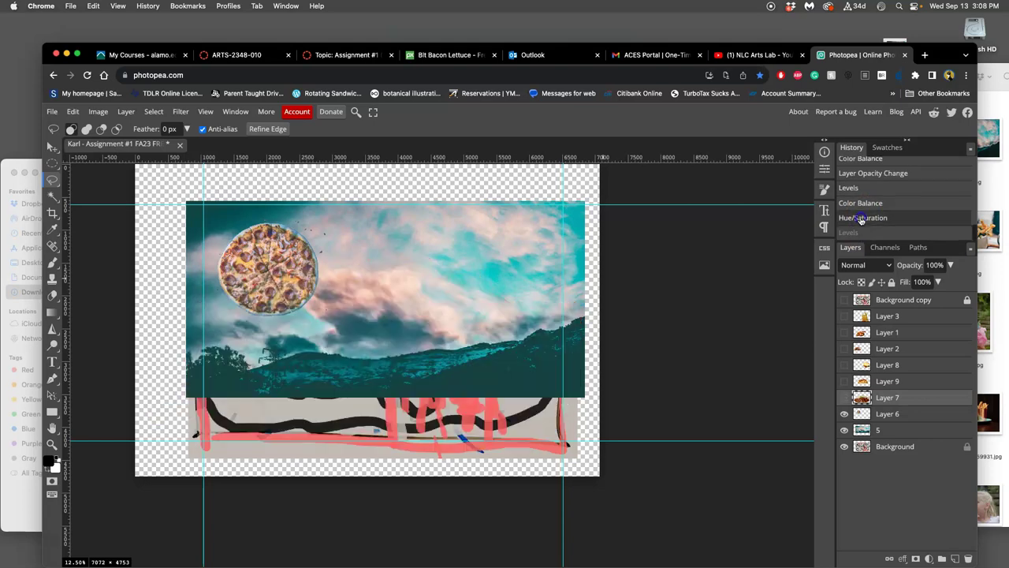
{"action": "left_click", "coordinate": [863, 233]}
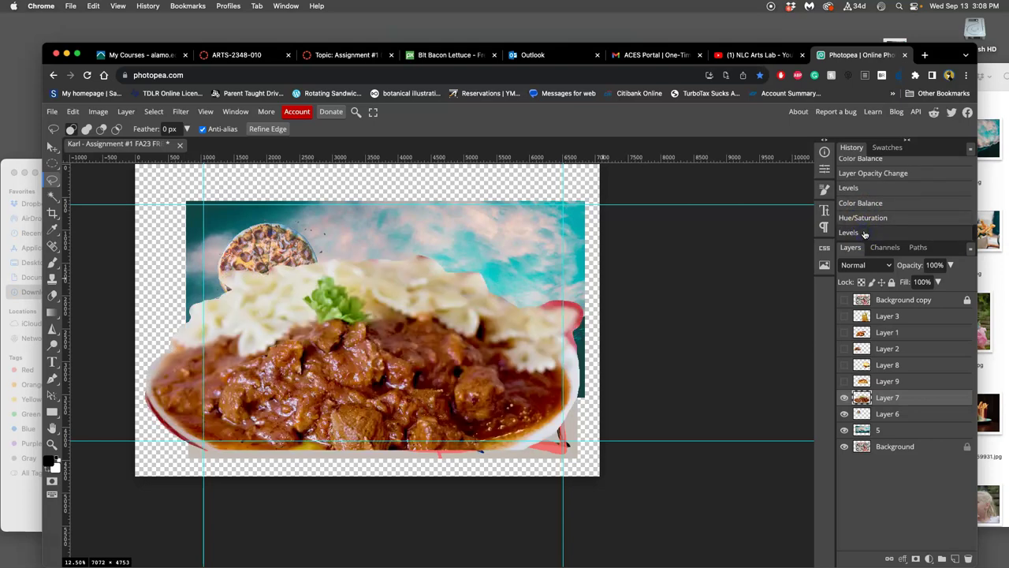
{"action": "left_click", "coordinate": [873, 232]}
Start a Color Balance adjustment on the stew layer and set the highlights' Magenta-Green to 30.
{"action": "left_click", "coordinate": [98, 111]}
{"action": "mouse_move", "coordinate": [136, 149]}
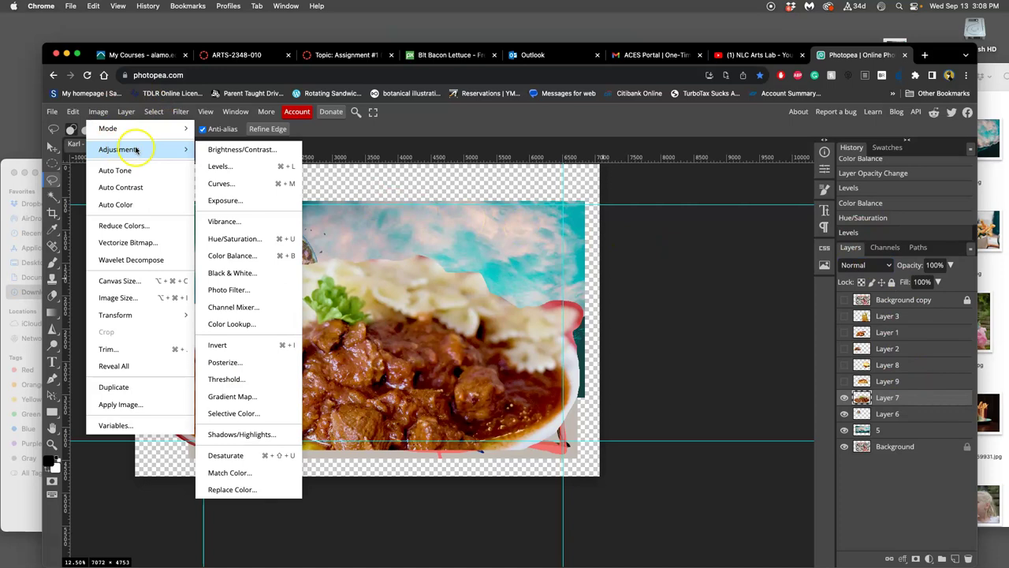
{"action": "left_click", "coordinate": [232, 256]}
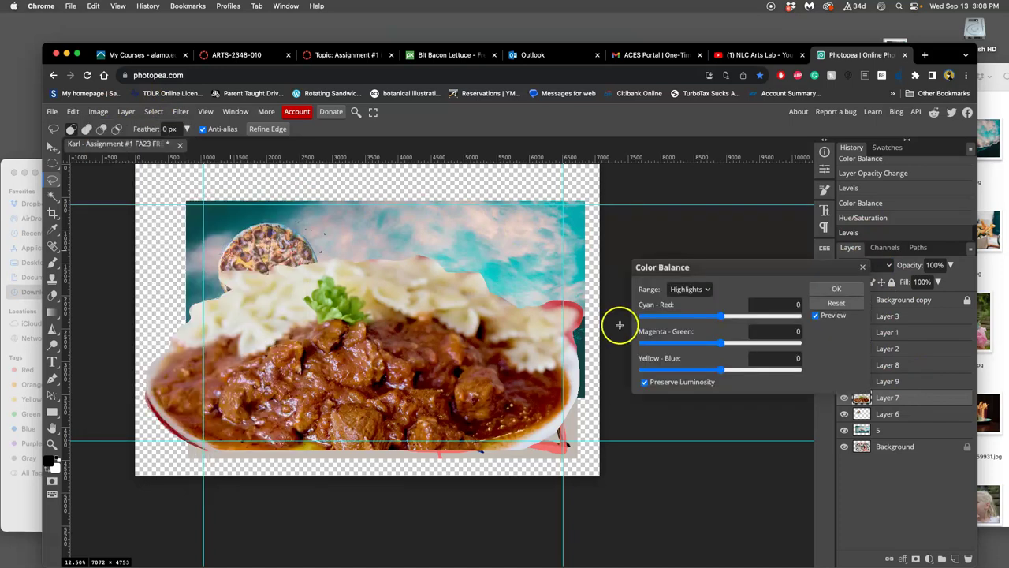
{"action": "left_click_drag", "start_coordinate": [720, 342], "coordinate": [736, 344]}
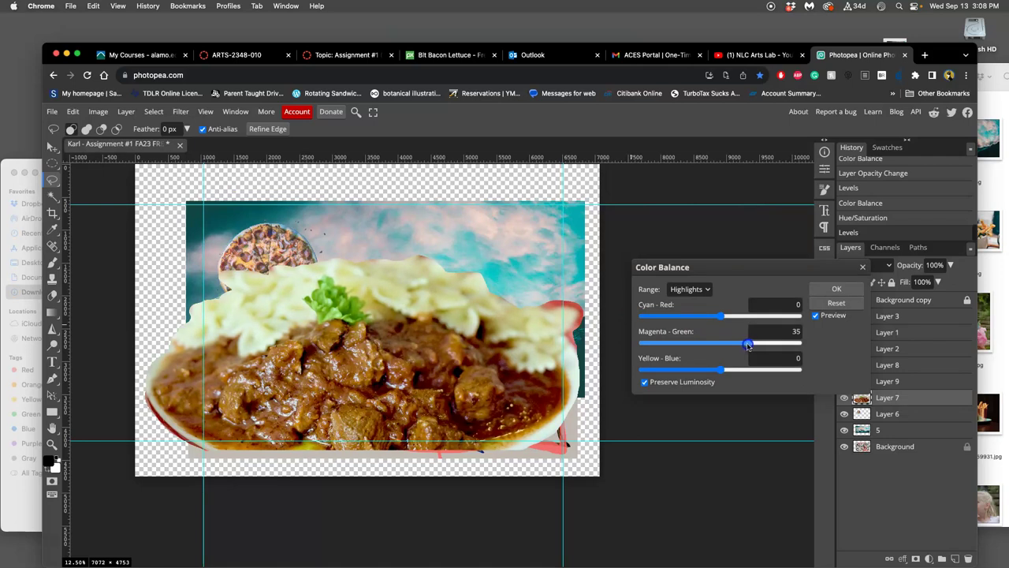
{"action": "left_click_drag", "start_coordinate": [744, 347], "coordinate": [742, 345]}
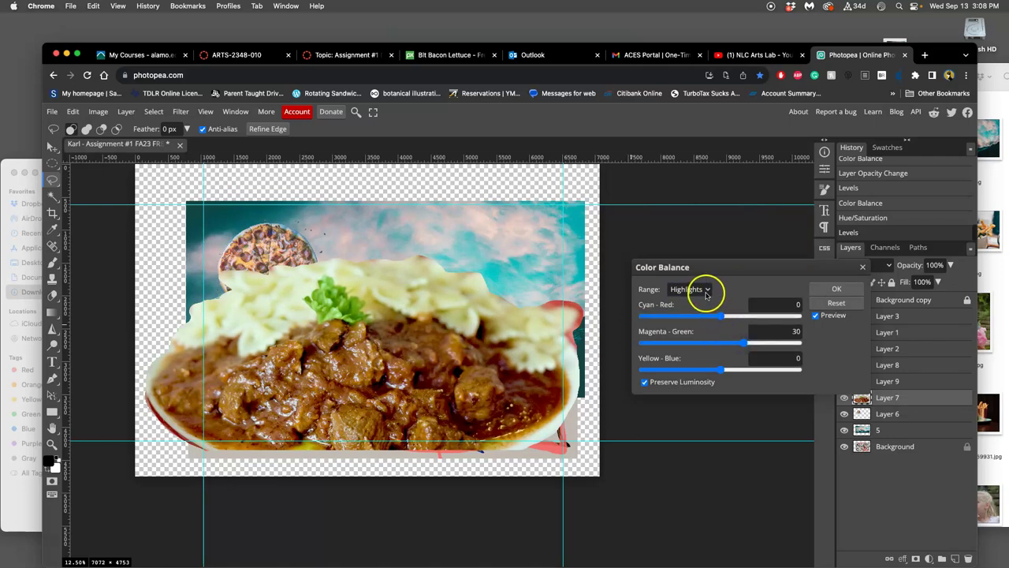
Set the stew layer's Color Balance midtones to Magenta-Green -31.
{"action": "left_click", "coordinate": [701, 289]}
{"action": "left_click", "coordinate": [690, 278]}
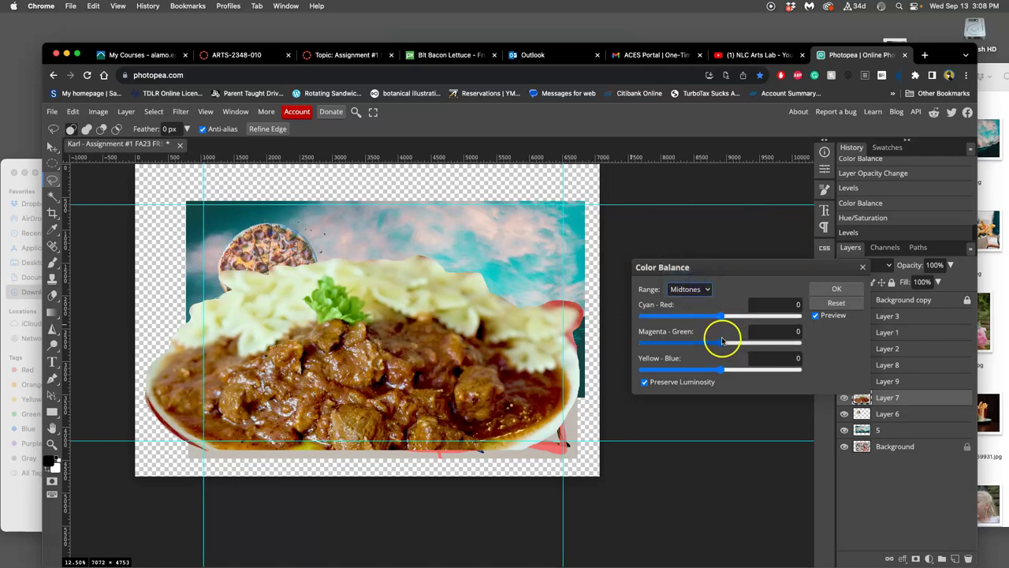
{"action": "left_click_drag", "start_coordinate": [721, 344], "coordinate": [711, 345]}
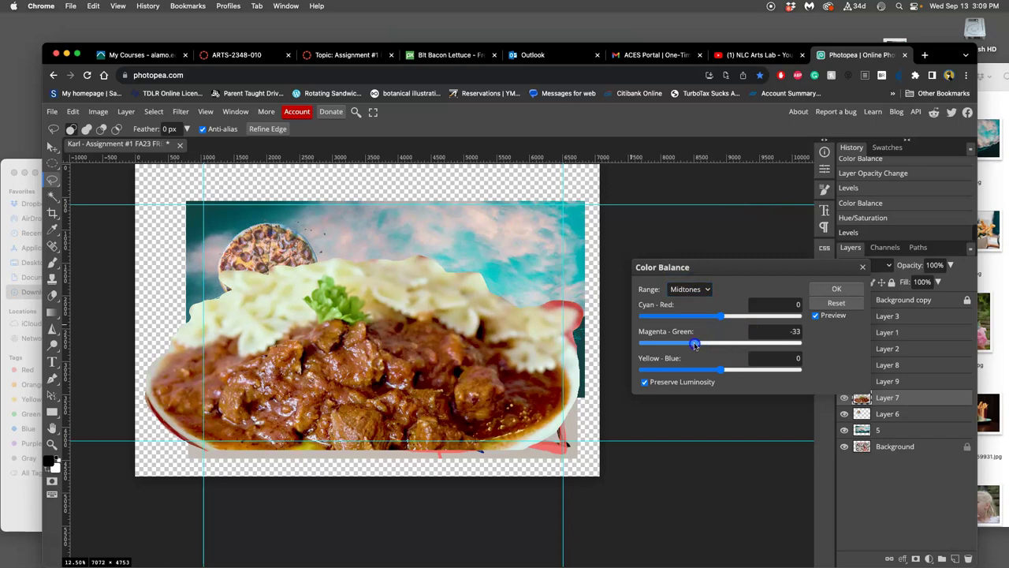
Set the stew layer's Color Balance shadows to Yellow-Blue 27 and Cyan-Red about -17.
{"action": "left_click", "coordinate": [697, 292]}
{"action": "left_click", "coordinate": [689, 279]}
{"action": "left_click_drag", "start_coordinate": [720, 369], "coordinate": [730, 371]}
{"action": "left_click_drag", "start_coordinate": [720, 316], "coordinate": [715, 317]}
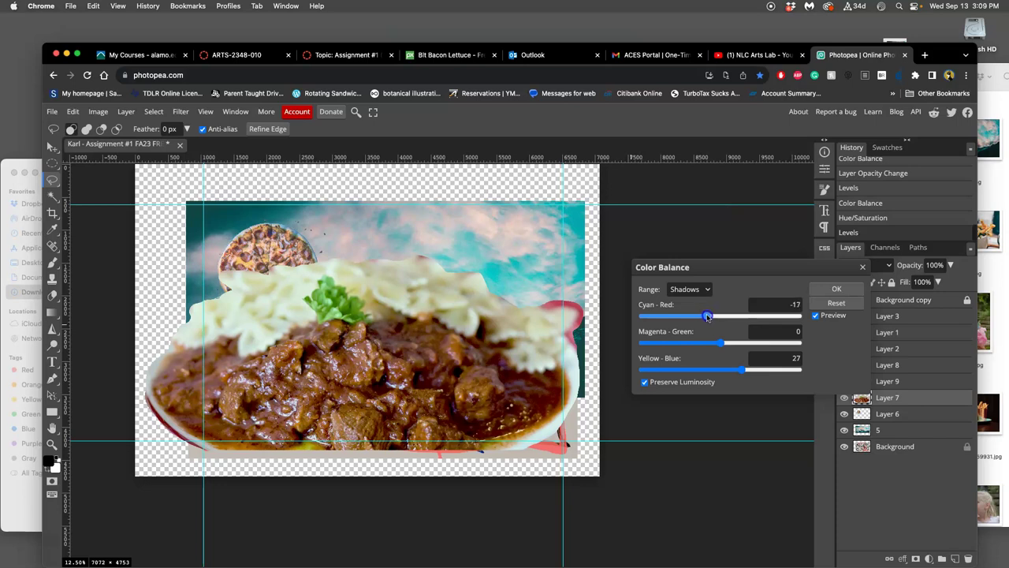
Set the Cyan-Red value of the stew layer's Color Balance midtones to 16.
{"action": "left_click", "coordinate": [690, 289]}
{"action": "left_click", "coordinate": [693, 301]}
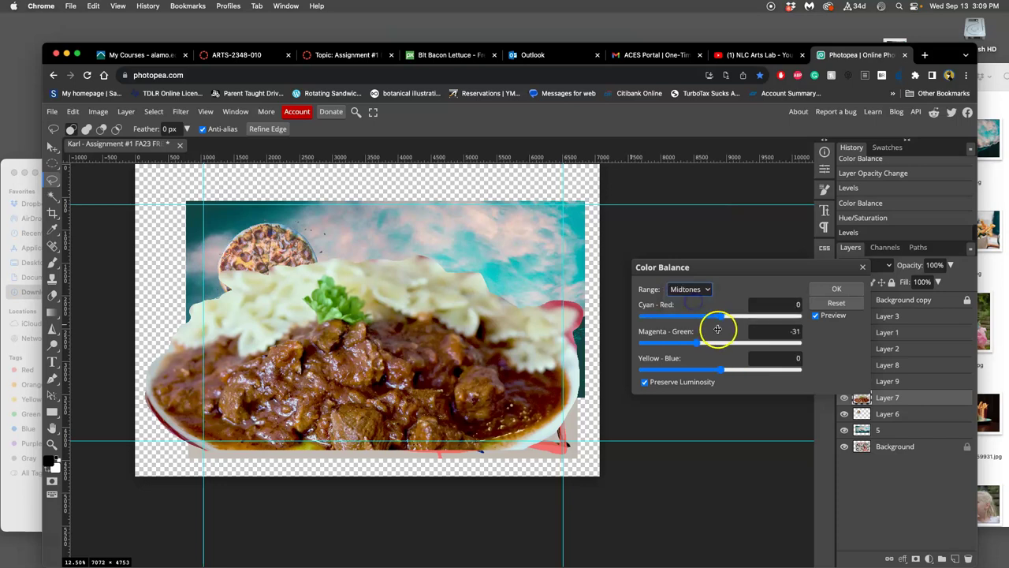
{"action": "left_click_drag", "start_coordinate": [720, 315], "coordinate": [725, 316]}
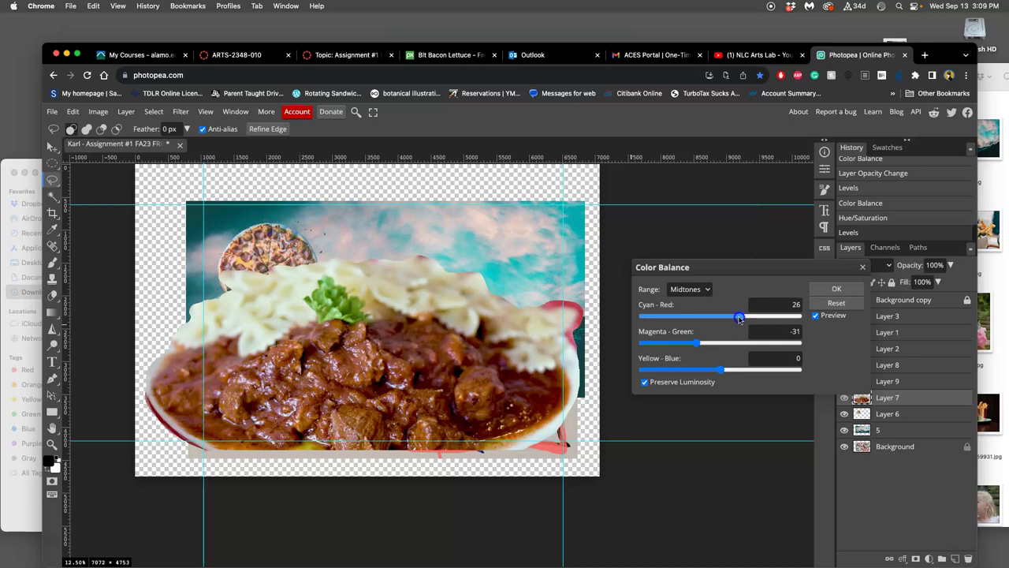
Set the highlights' Cyan-Red to about 13, apply the Color Balance, and check the collage with and without Layer 7.
{"action": "left_click", "coordinate": [687, 289]}
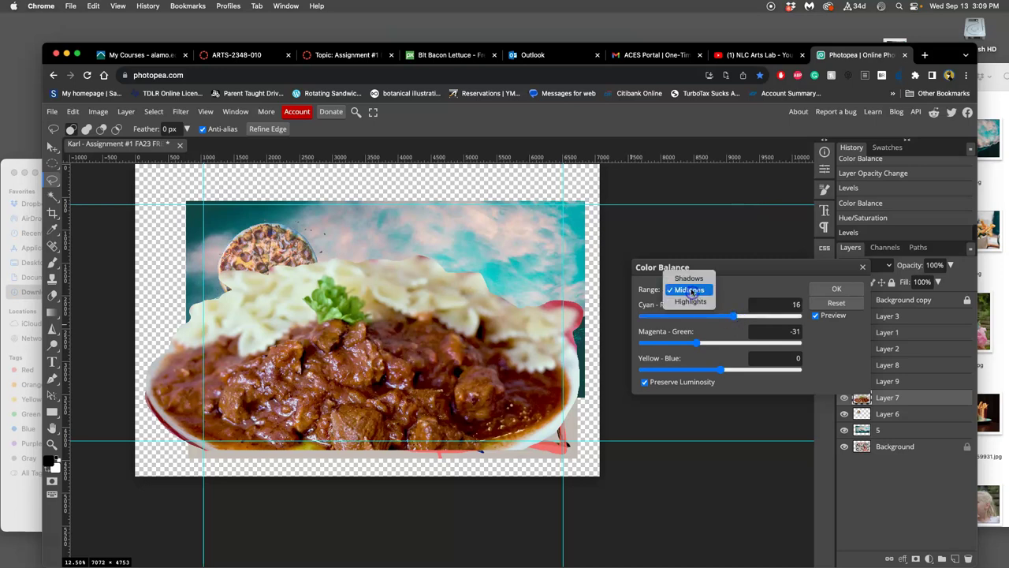
{"action": "left_click", "coordinate": [723, 316]}
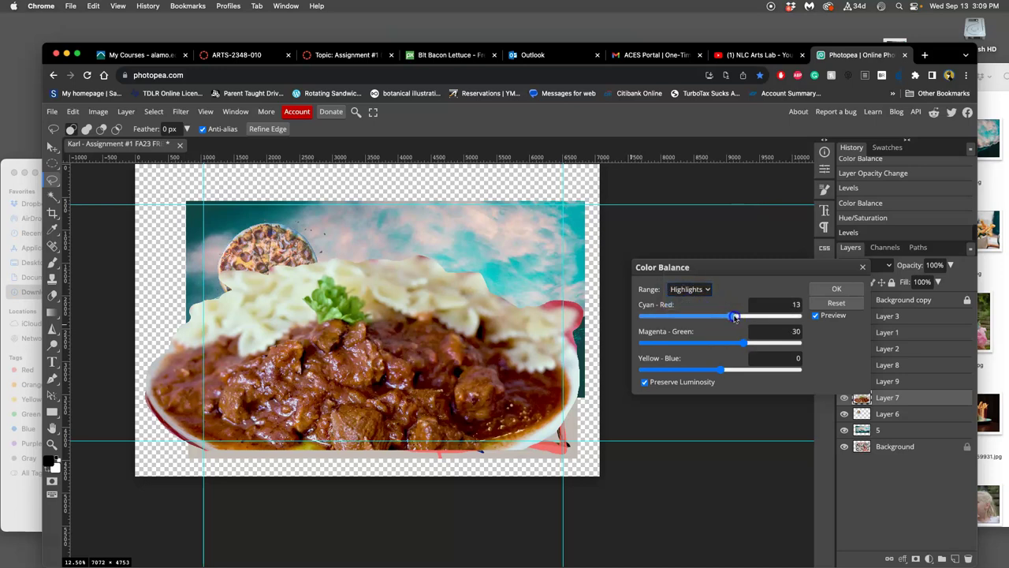
{"action": "left_click", "coordinate": [820, 288]}
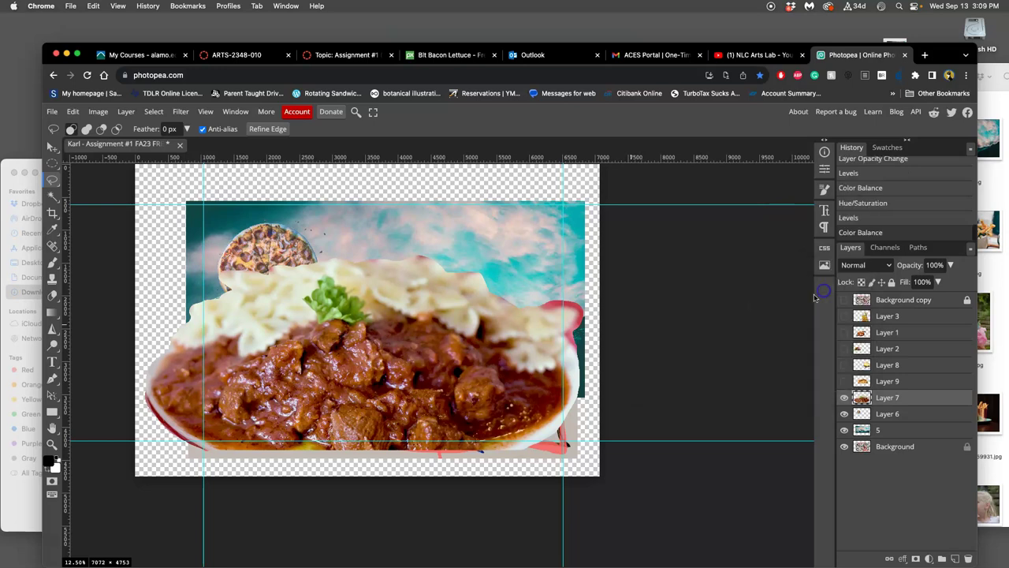
{"action": "left_click", "coordinate": [844, 397]}
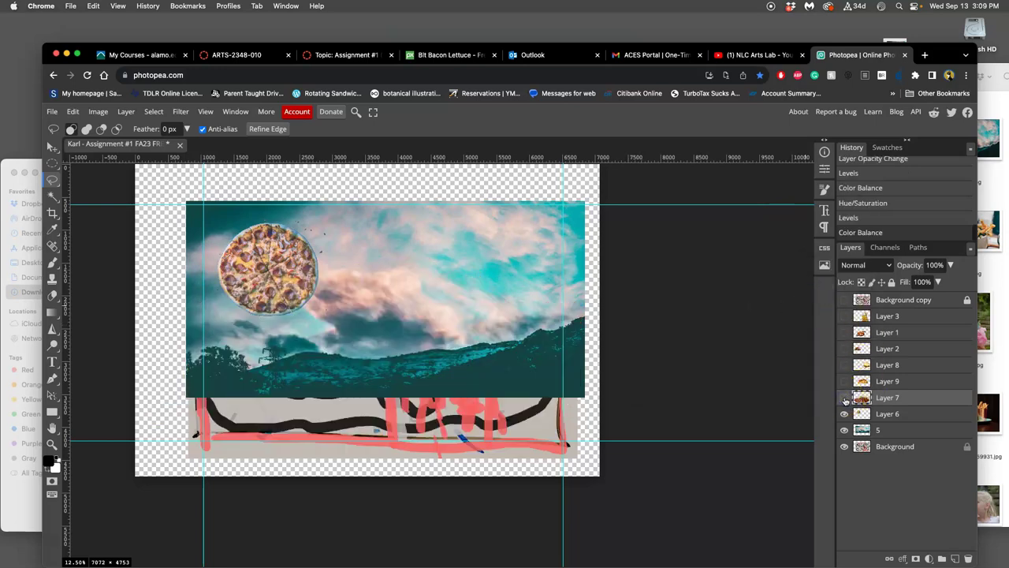
{"action": "left_click", "coordinate": [844, 398]}
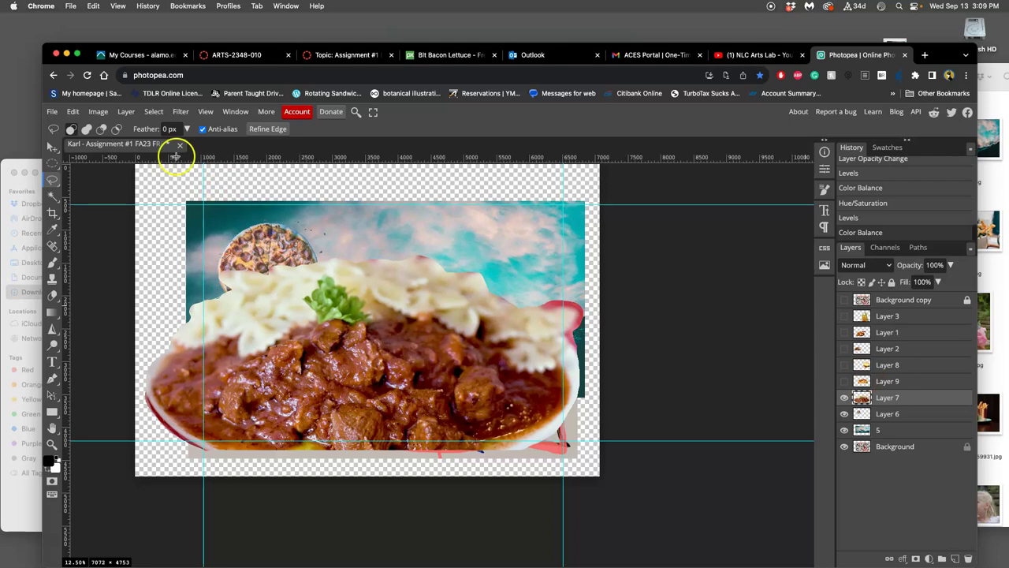
Apply Hue/Saturation to the stew layer with Hue -9 and Saturation 7.
{"action": "left_click", "coordinate": [99, 111]}
{"action": "mouse_move", "coordinate": [119, 151]}
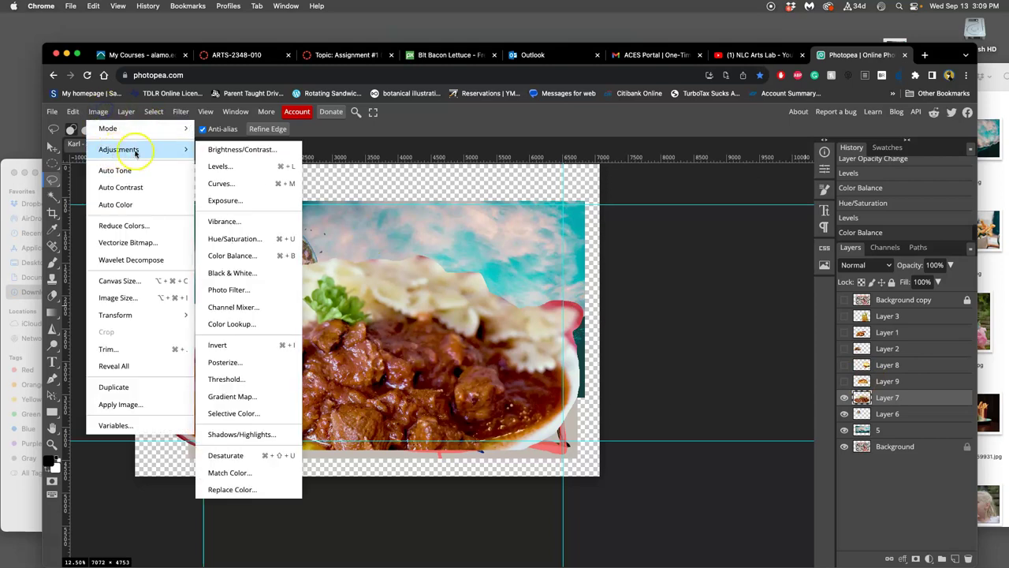
{"action": "left_click", "coordinate": [227, 238]}
{"action": "mouse_move", "coordinate": [688, 273]}
{"action": "left_mouse_down"}
{"action": "mouse_move", "coordinate": [671, 275]}
{"action": "mouse_move", "coordinate": [681, 275]}
{"action": "left_mouse_up"}
{"action": "left_click", "coordinate": [692, 302]}
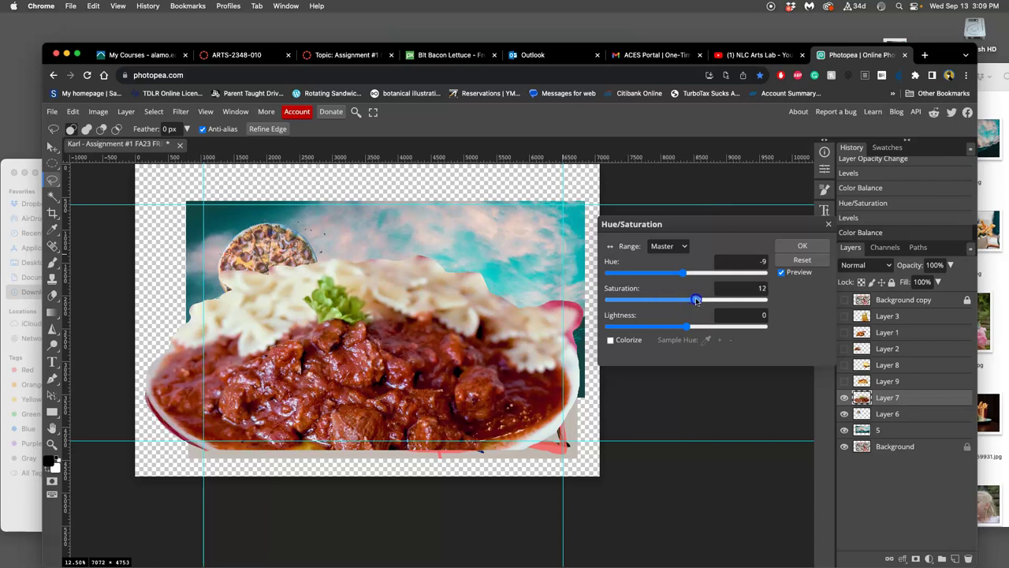
{"action": "mouse_move", "coordinate": [672, 301]}
{"action": "left_mouse_down"}
{"action": "mouse_move", "coordinate": [646, 300]}
{"action": "mouse_move", "coordinate": [691, 300]}
{"action": "left_mouse_up"}
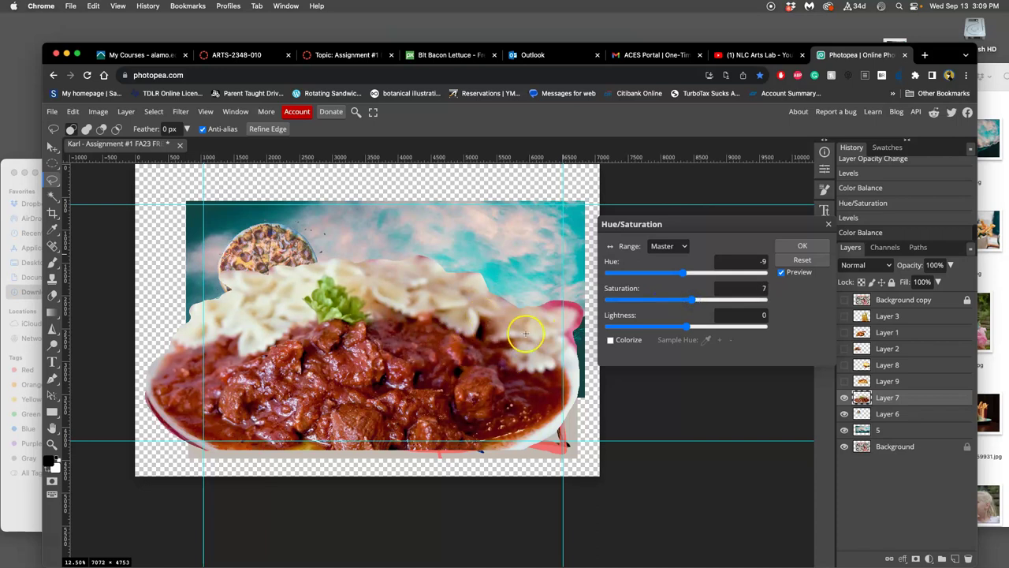
{"action": "left_click", "coordinate": [796, 253]}
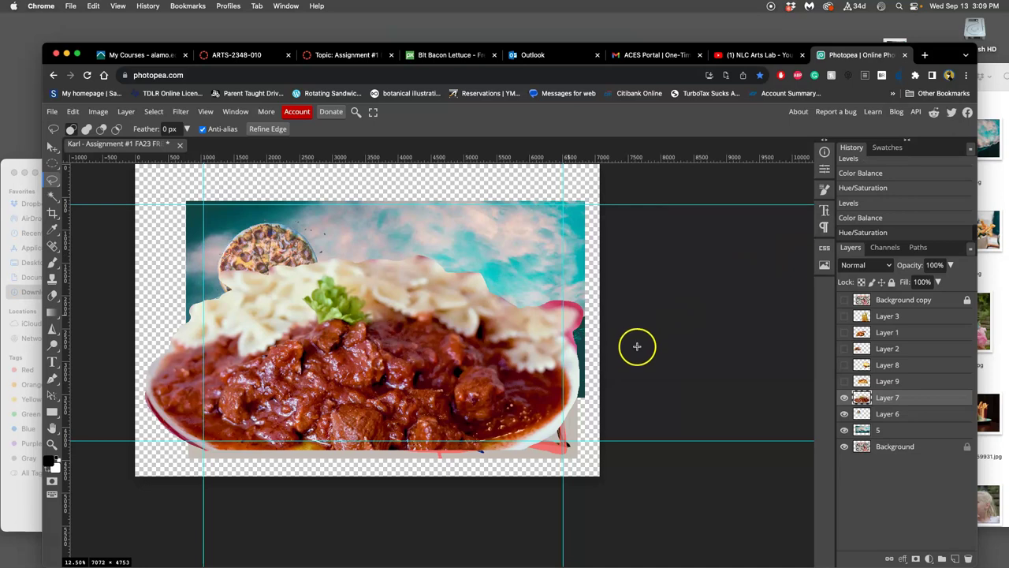
Make Layers 9, 8, 2, 1 and 3 visible, and briefly check the Background copy before leaving it hidden.
{"action": "left_click", "coordinate": [844, 382]}
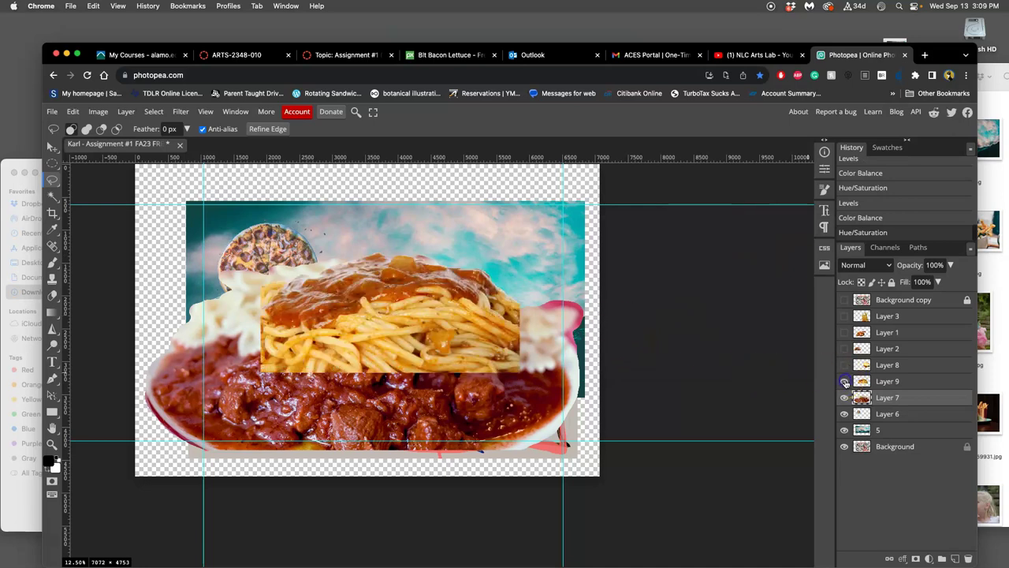
{"action": "left_click", "coordinate": [844, 382]}
{"action": "left_click", "coordinate": [845, 382]}
{"action": "left_click", "coordinate": [845, 365]}
{"action": "left_click", "coordinate": [844, 349]}
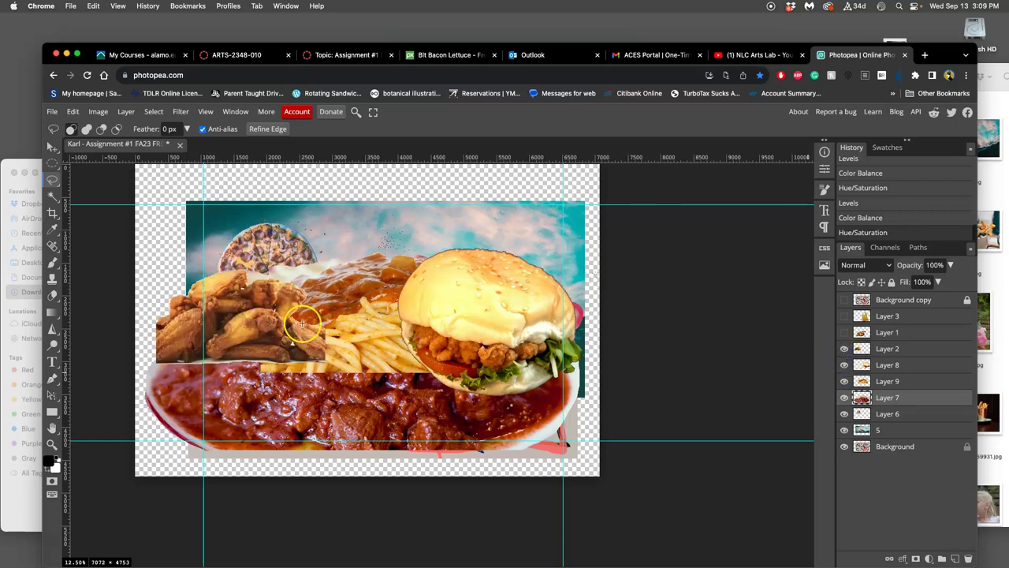
{"action": "left_click", "coordinate": [844, 349]}
{"action": "left_click", "coordinate": [844, 349]}
{"action": "left_click", "coordinate": [845, 332]}
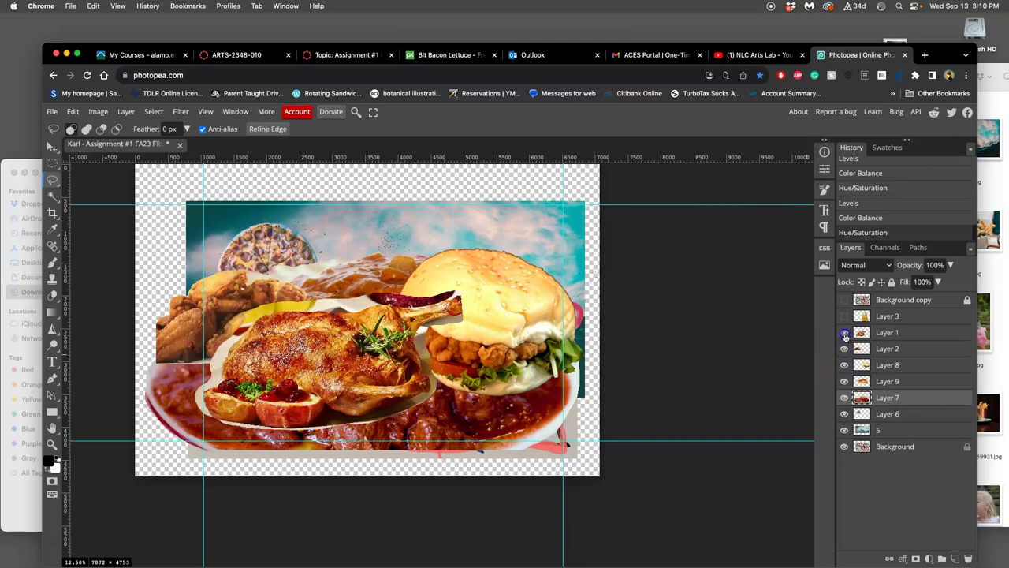
{"action": "left_click", "coordinate": [845, 316]}
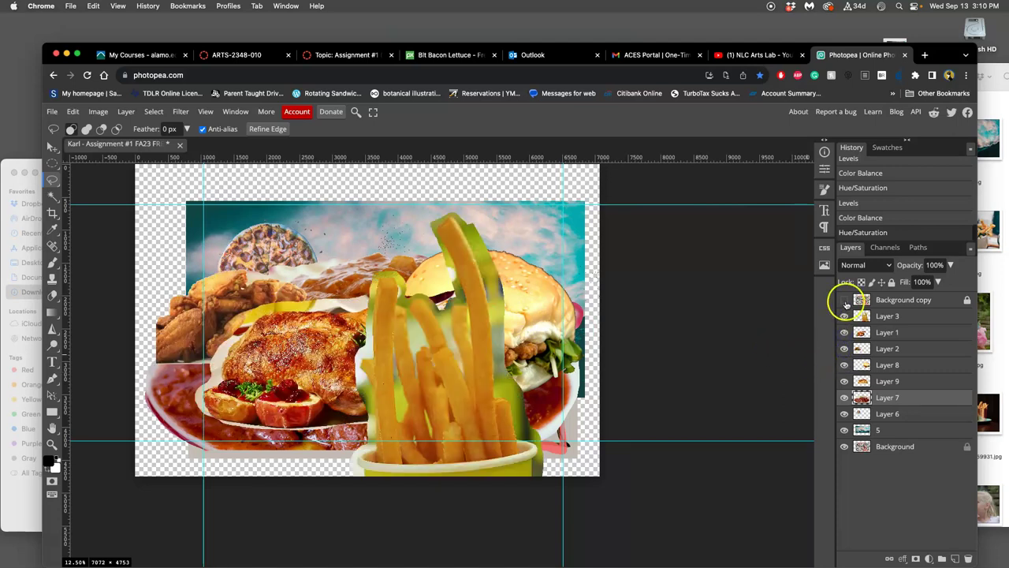
{"action": "left_click", "coordinate": [845, 300]}
{"action": "left_click", "coordinate": [844, 301]}
Capture a screenshot of the whole collage canvas with all the food layers showing.
{"action": "left_click", "coordinate": [159, 205]}
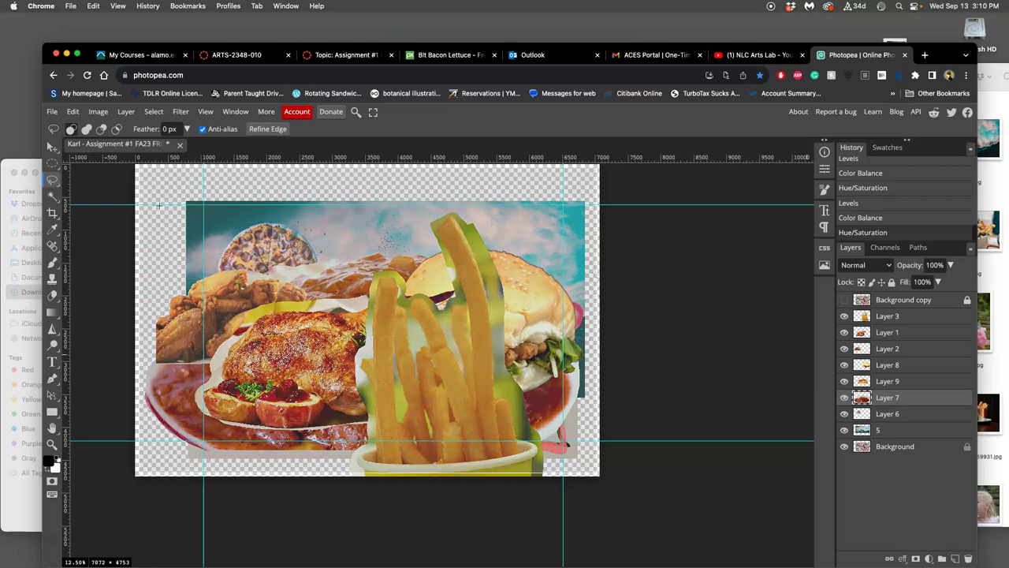
{"action": "left_click_drag", "start_coordinate": [600, 478], "coordinate": [598, 472]}
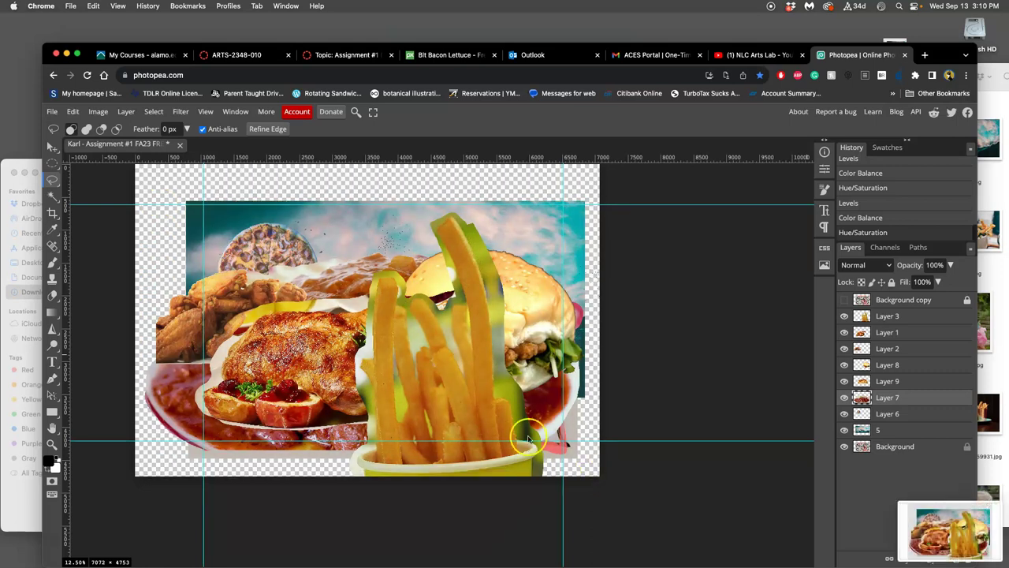
{"action": "scroll", "coordinate": [339, 386], "scroll_direction": "left", "scroll_amount": 3}
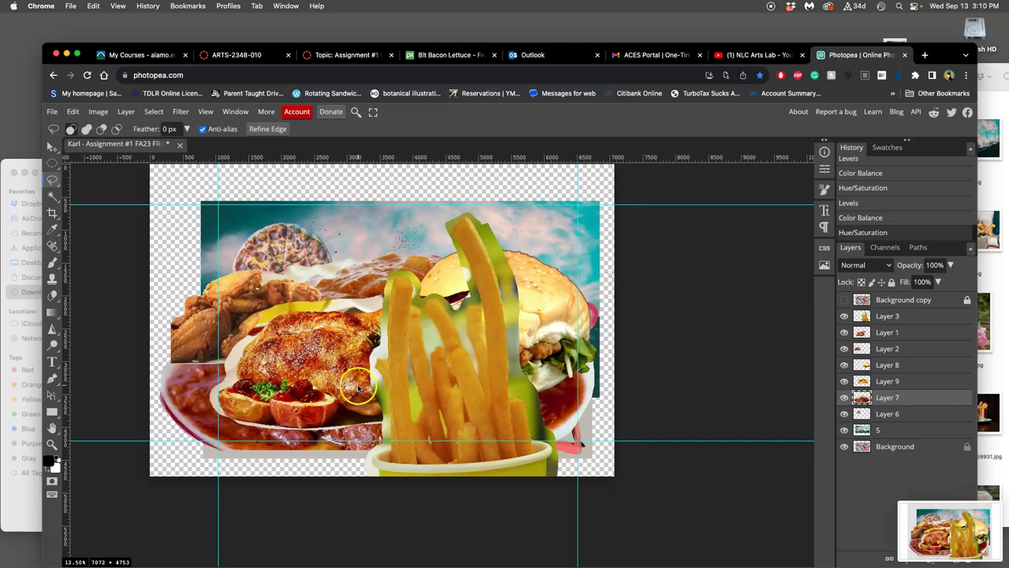
{"action": "scroll", "coordinate": [365, 381], "scroll_direction": "up", "scroll_amount": 2}
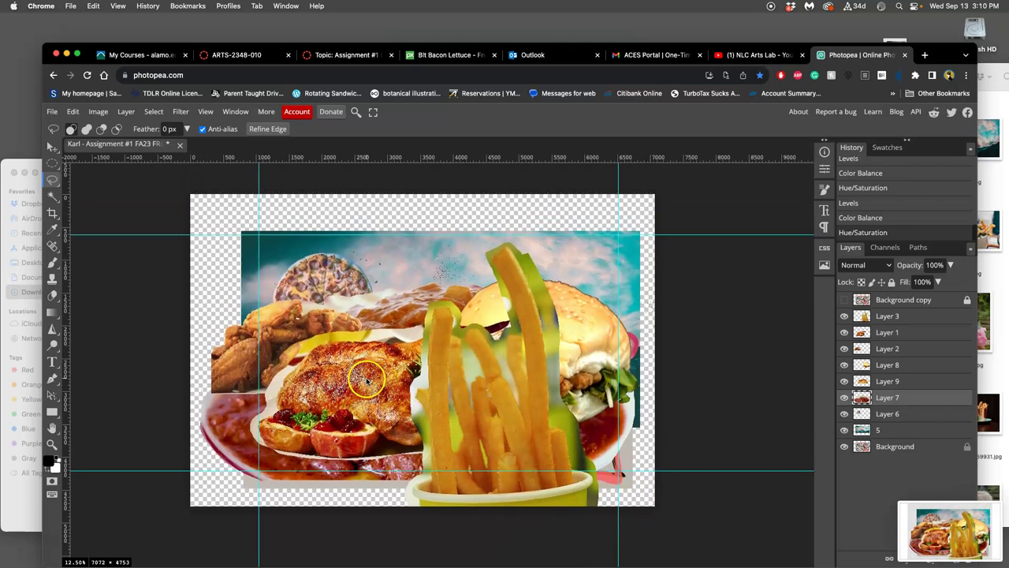
{"action": "left_click", "coordinate": [98, 111]}
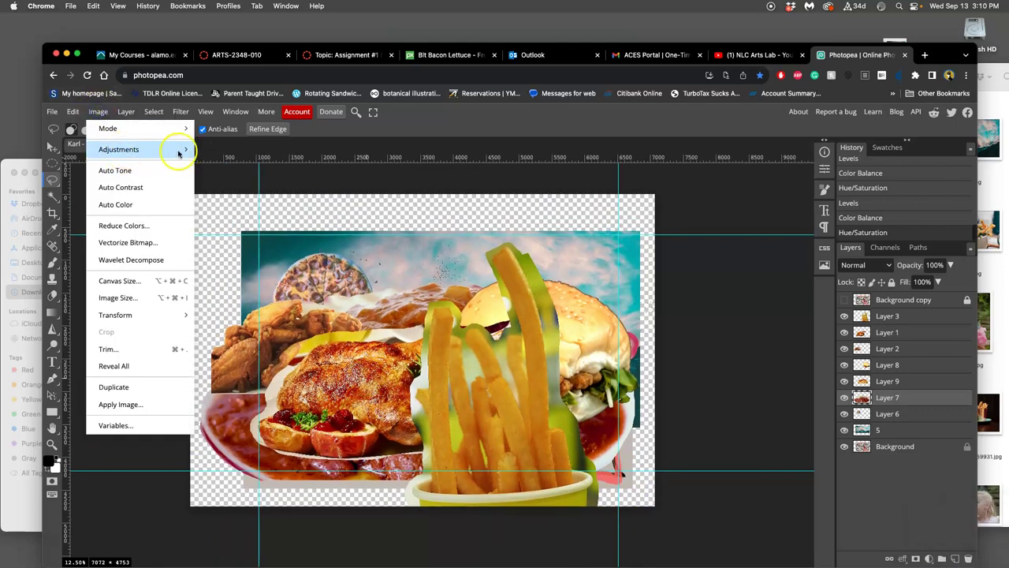
{"action": "mouse_move", "coordinate": [186, 152]}
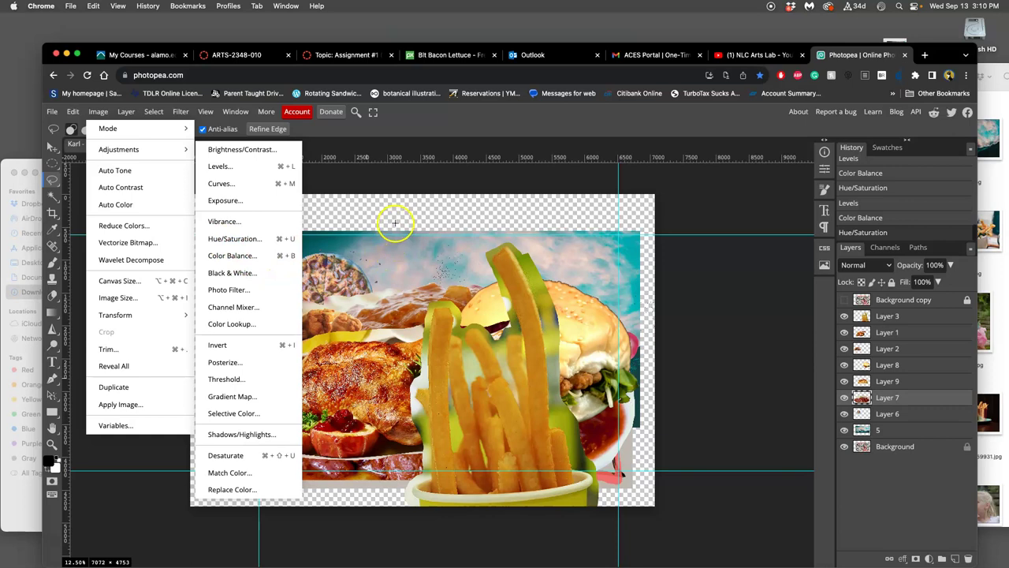
{"action": "left_click", "coordinate": [396, 221]}
{"action": "left_click", "coordinate": [339, 183]}
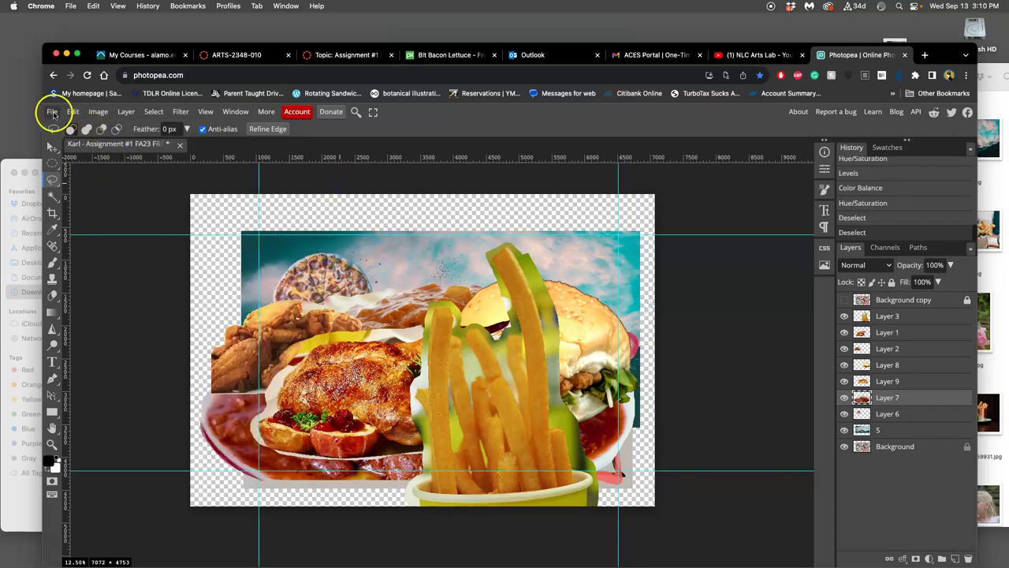
Save the collage document and switch to the Assignment #1 discussion in Canvas.
{"action": "left_click", "coordinate": [52, 112]}
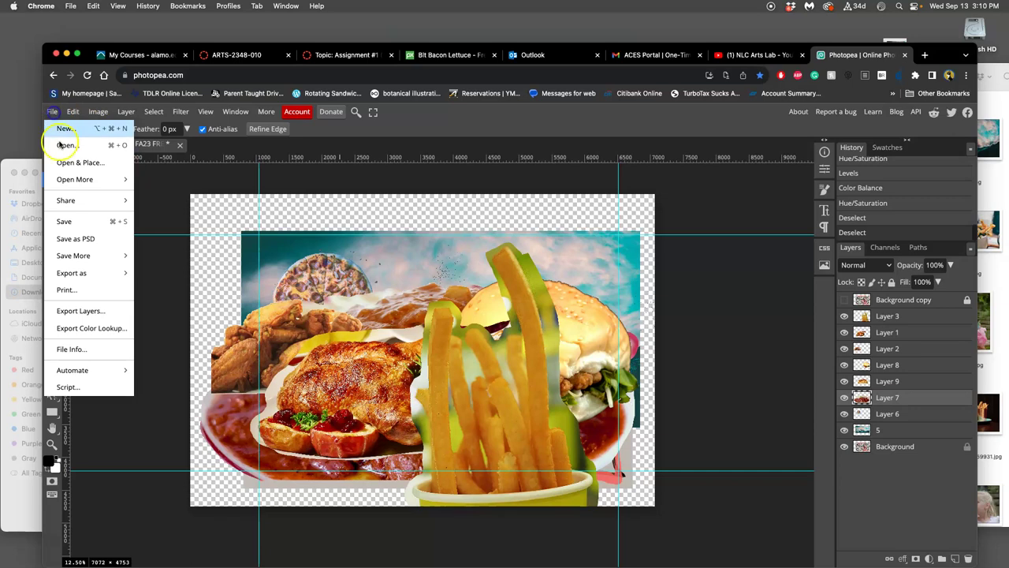
{"action": "left_click", "coordinate": [68, 220]}
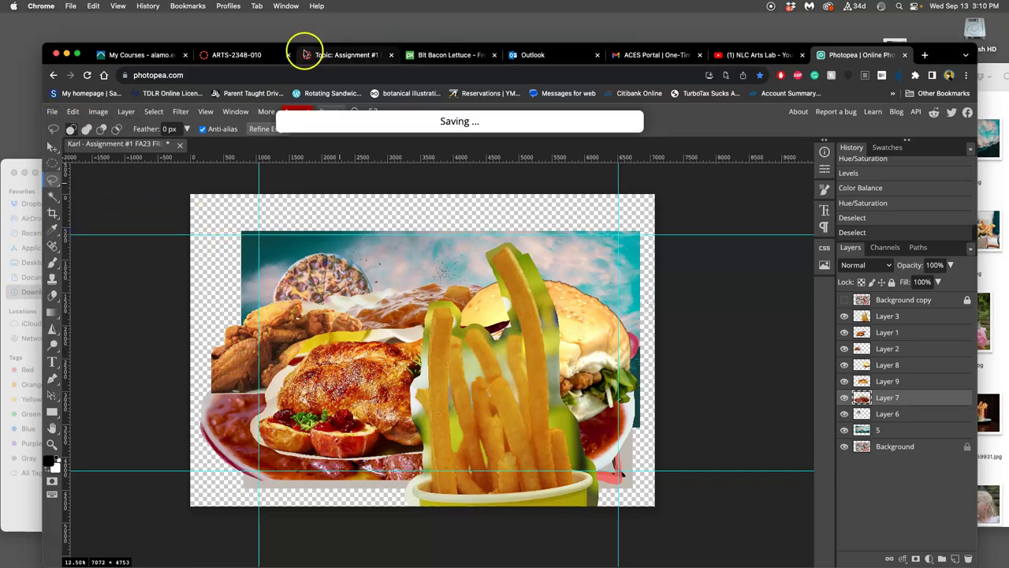
{"action": "left_click", "coordinate": [347, 55]}
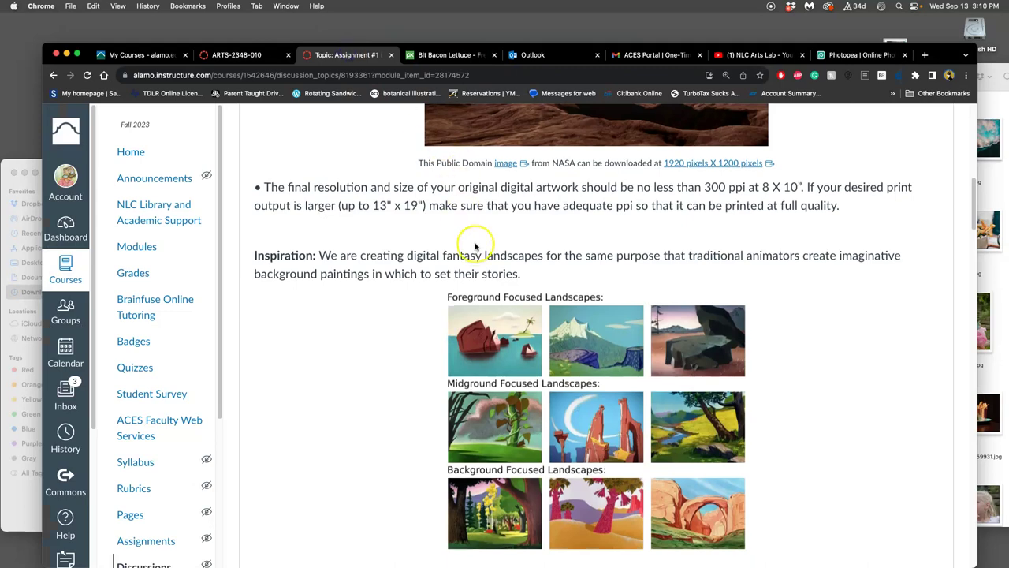
Find the concept sketch post in the discussion and open it for editing.
{"action": "scroll", "coordinate": [473, 241], "scroll_direction": "down", "scroll_amount": 10}
{"action": "scroll", "coordinate": [476, 245], "scroll_direction": "down", "scroll_amount": 2}
{"action": "scroll", "coordinate": [476, 245], "scroll_direction": "up", "scroll_amount": 5}
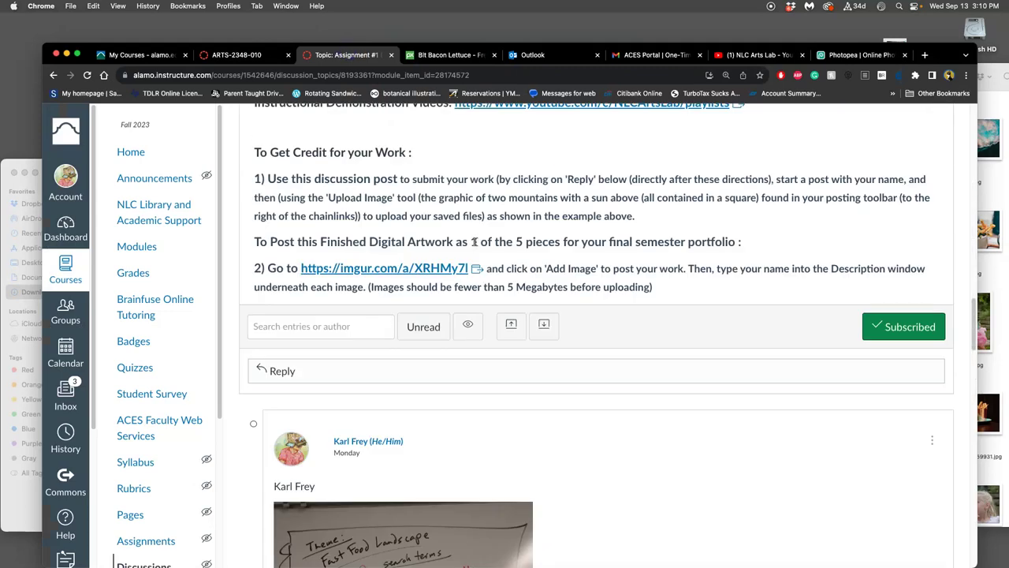
{"action": "scroll", "coordinate": [475, 245], "scroll_direction": "down", "scroll_amount": 5}
{"action": "scroll", "coordinate": [475, 237], "scroll_direction": "up", "scroll_amount": 1}
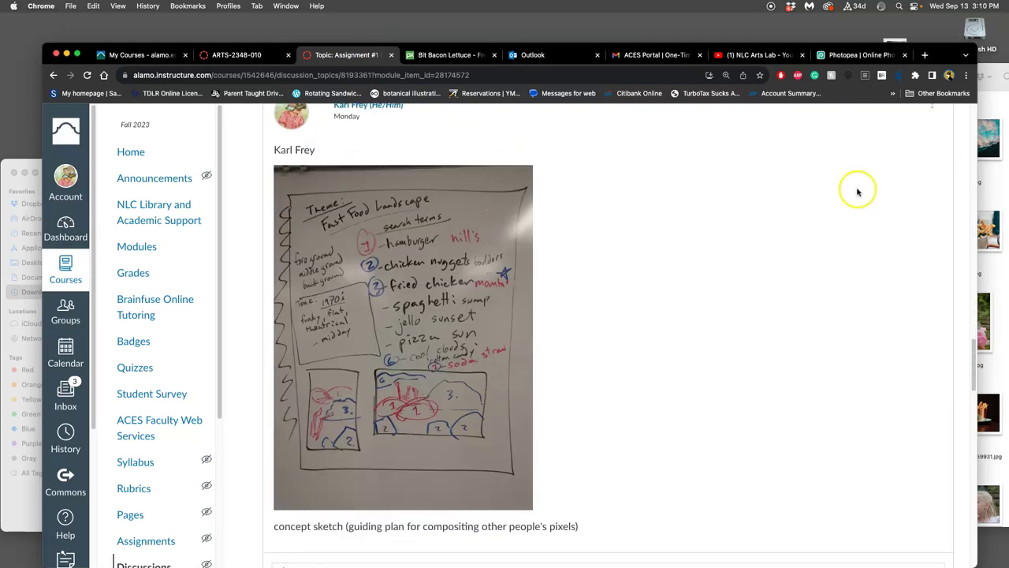
{"action": "scroll", "coordinate": [860, 192], "scroll_direction": "up", "scroll_amount": 1}
{"action": "left_click", "coordinate": [931, 136]}
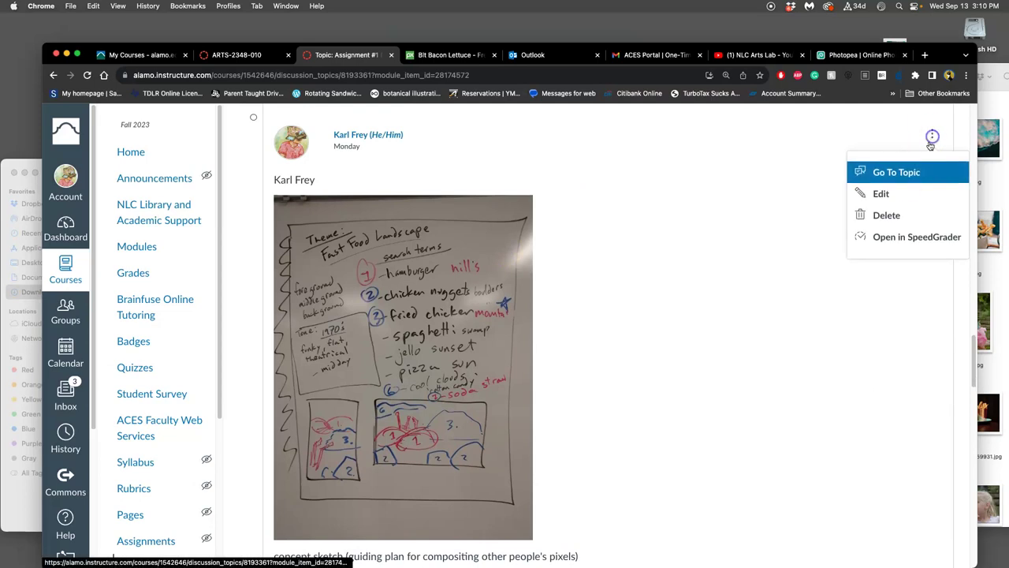
{"action": "left_click", "coordinate": [888, 195]}
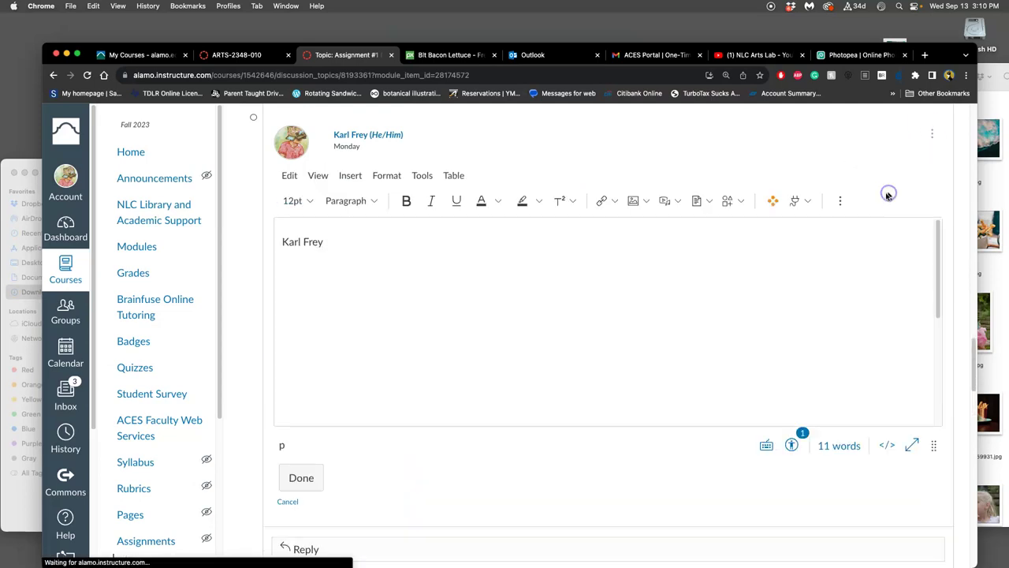
Add a blank line below the concept sketch caption at the end of the post.
{"action": "left_click", "coordinate": [572, 308]}
{"action": "scroll", "coordinate": [571, 309], "scroll_direction": "down", "scroll_amount": 3}
{"action": "scroll", "coordinate": [571, 310], "scroll_direction": "down", "scroll_amount": 3}
{"action": "left_click", "coordinate": [597, 406]}
{"action": "left_click", "coordinate": [608, 384]}
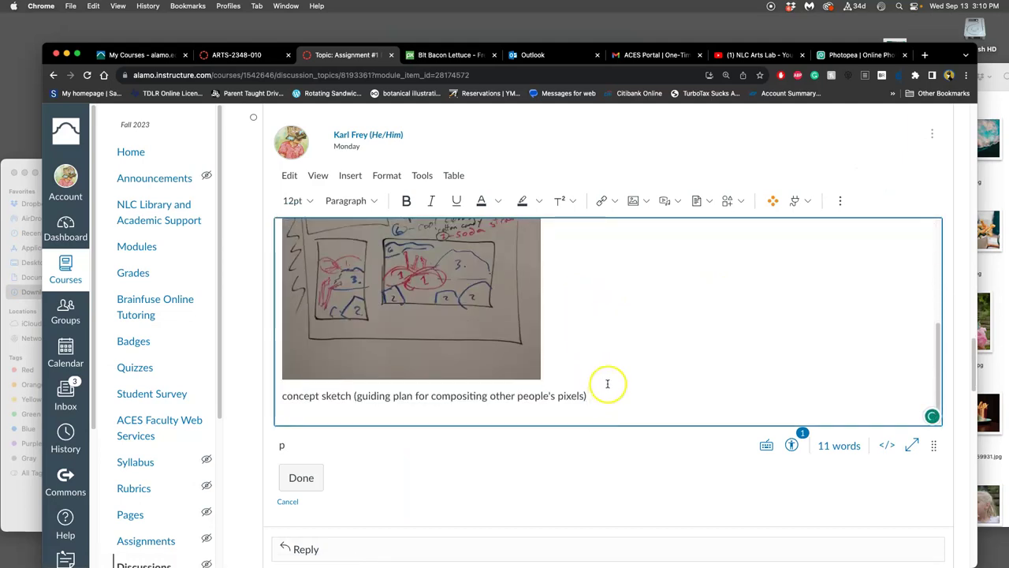
{"action": "key", "text": "Return"}
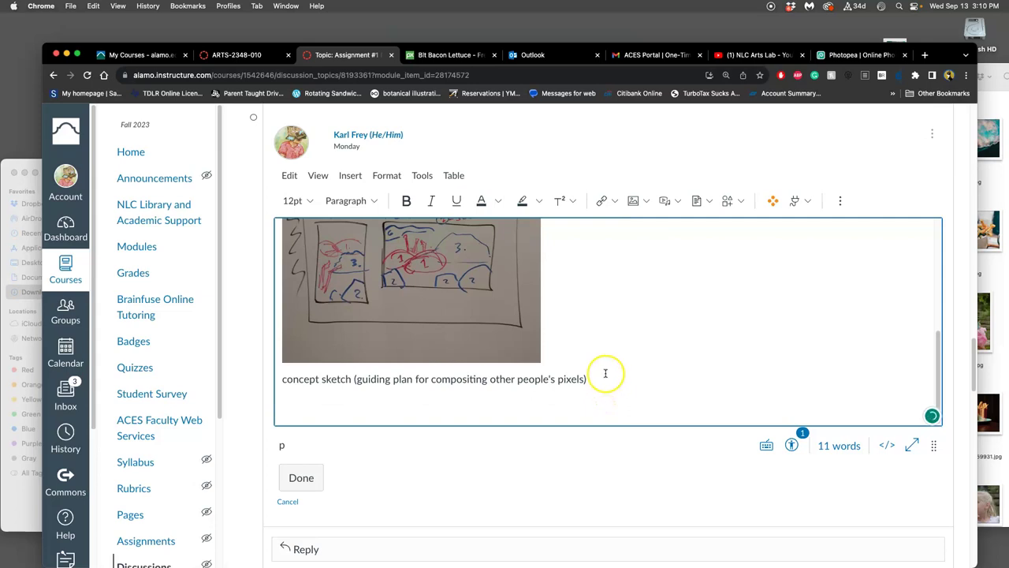
Insert the collage screenshot from the desktop into the post, below the concept sketch caption.
{"action": "left_click_drag", "start_coordinate": [941, 58], "coordinate": [793, 57]}
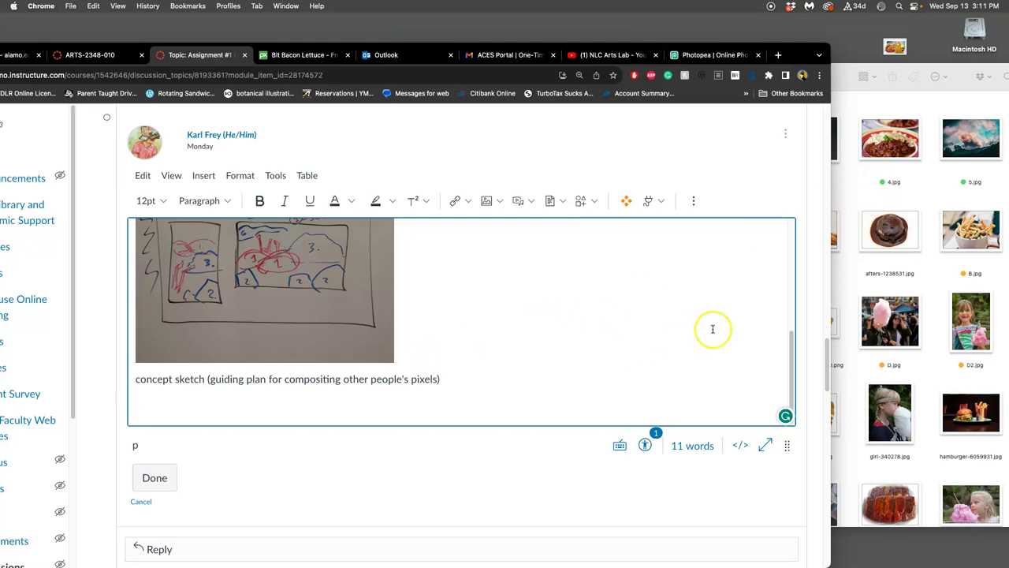
{"action": "key", "text": "F11"}
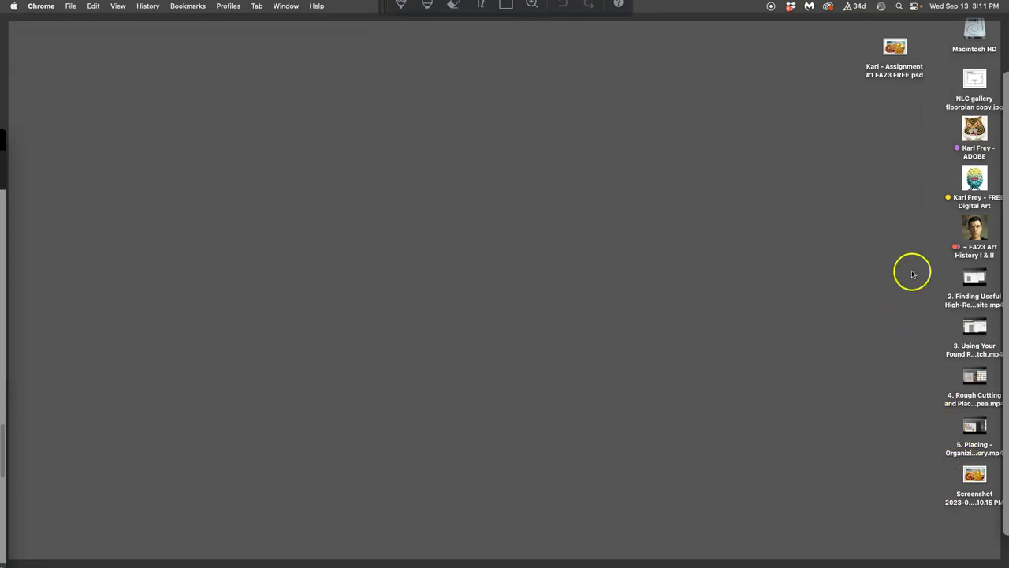
{"action": "left_click_drag", "start_coordinate": [974, 476], "coordinate": [392, 406]}
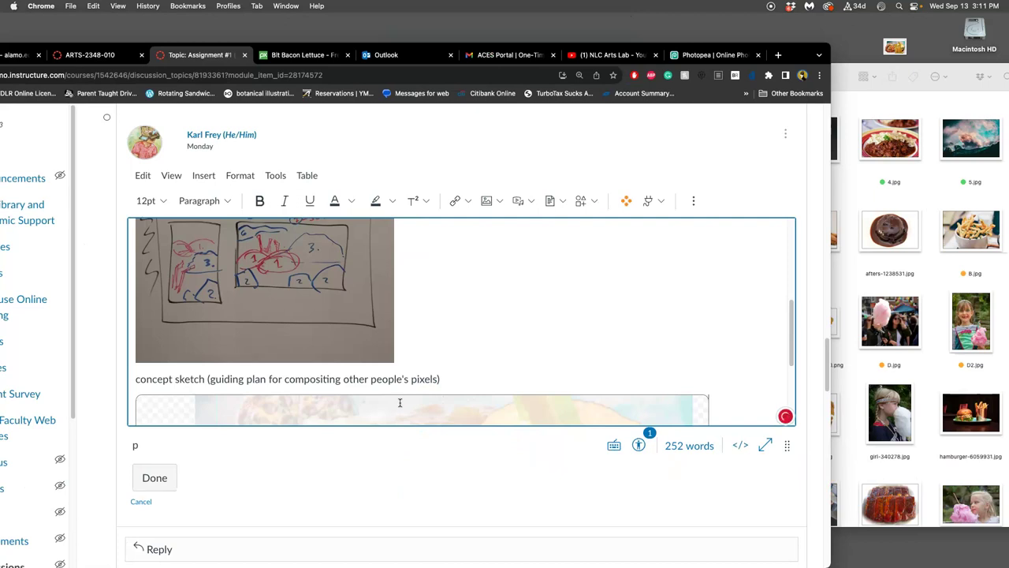
Scale the inserted collage screenshot down to roughly 60 percent of its inserted width.
{"action": "left_click", "coordinate": [417, 383]}
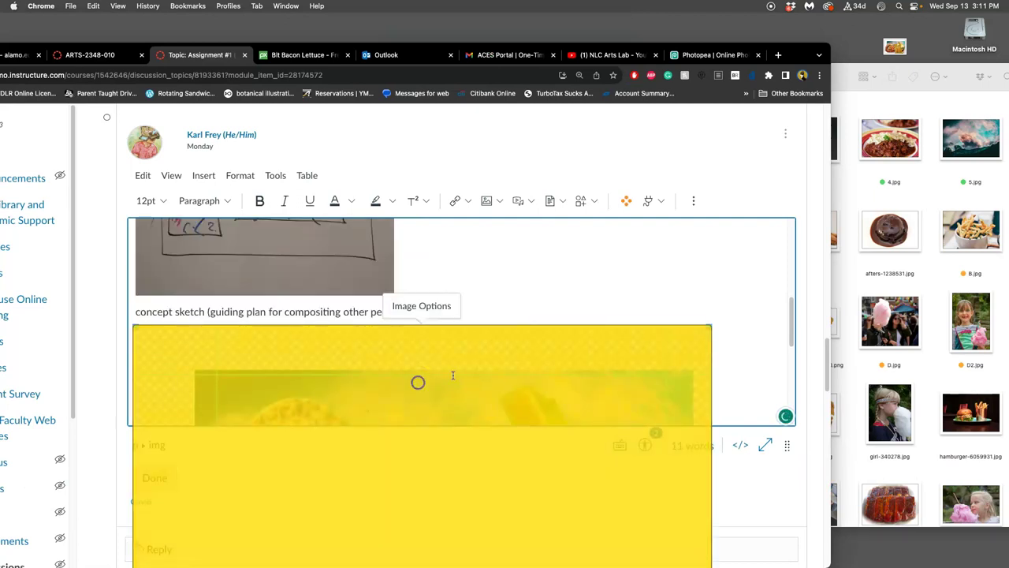
{"action": "left_click_drag", "start_coordinate": [708, 329], "coordinate": [533, 339]}
{"action": "scroll", "coordinate": [544, 335], "scroll_direction": "down", "scroll_amount": 3}
Add the caption "Placement of Rough Cutouts" below the collage screenshot.
{"action": "left_click", "coordinate": [532, 369]}
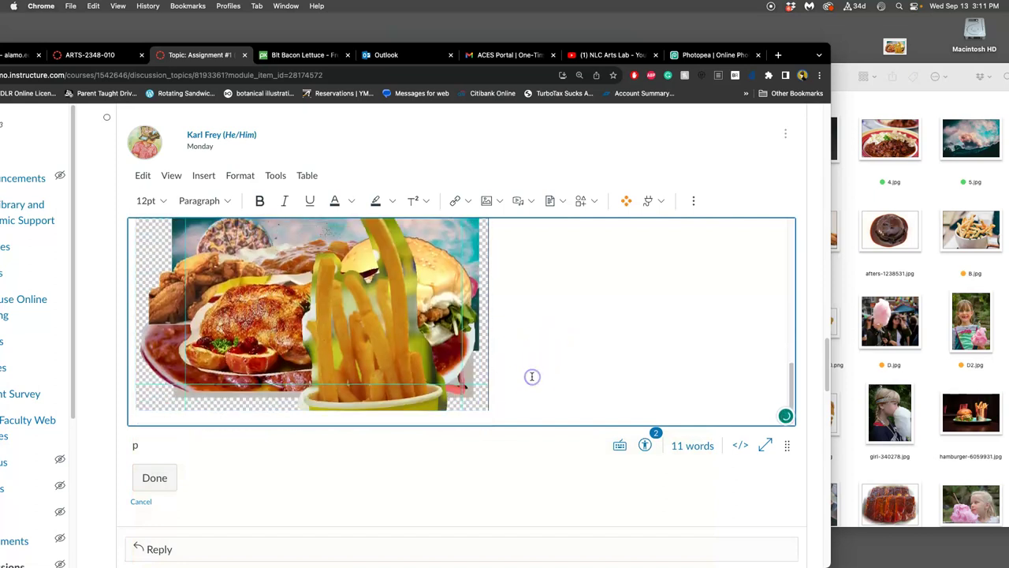
{"action": "type", "text": "Rough Cutouts"}
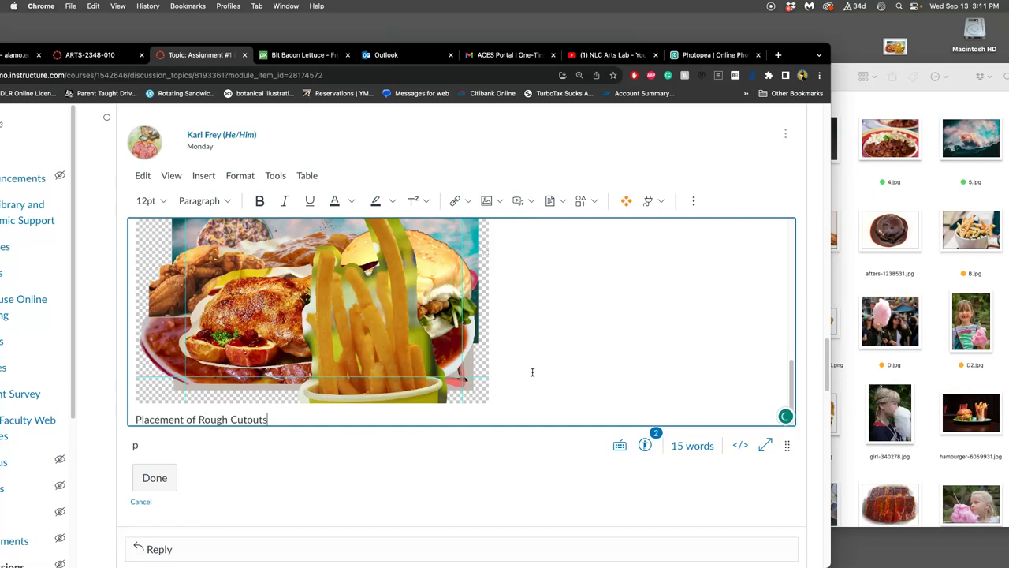
{"action": "left_click", "coordinate": [233, 418]}
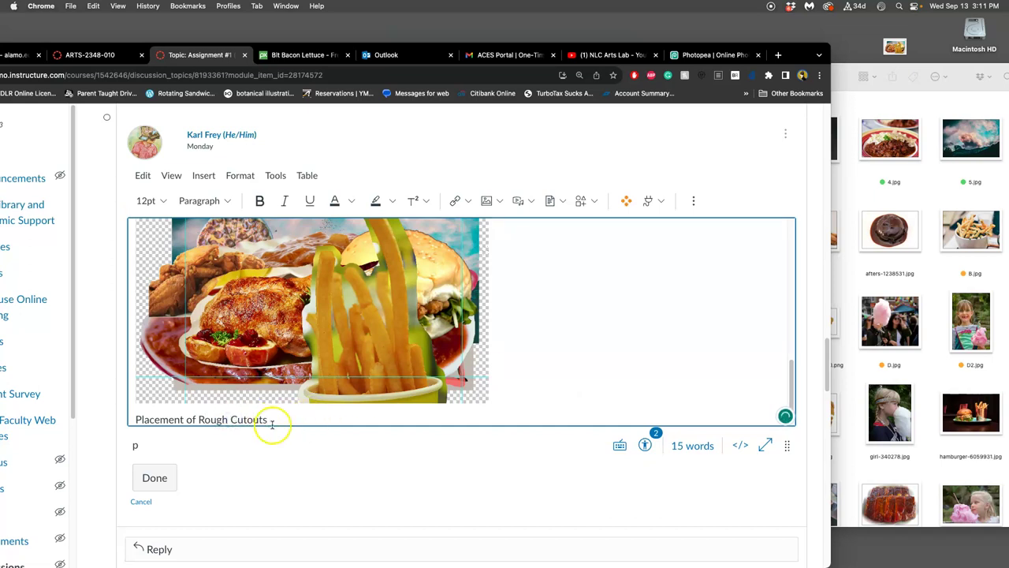